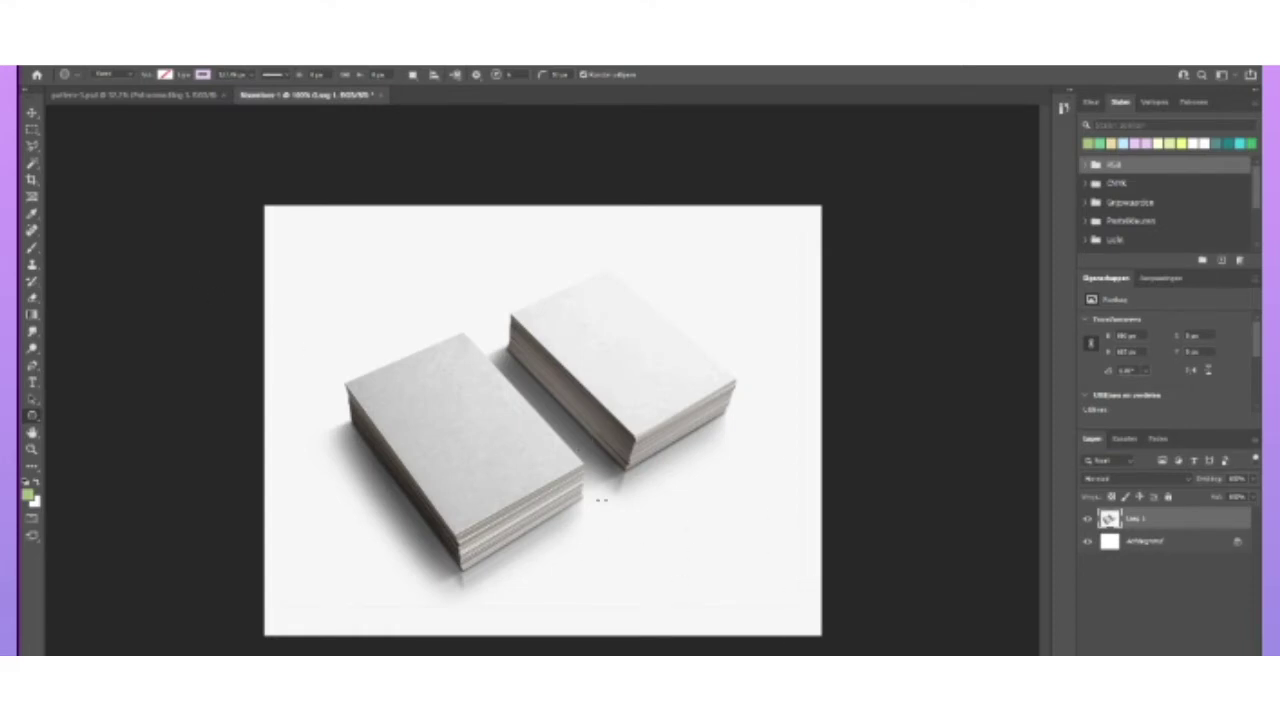
Select the area around both card stacks with the rectangular marquee, enlarge it to fill the white canvas, and deselect.
click(32, 130)
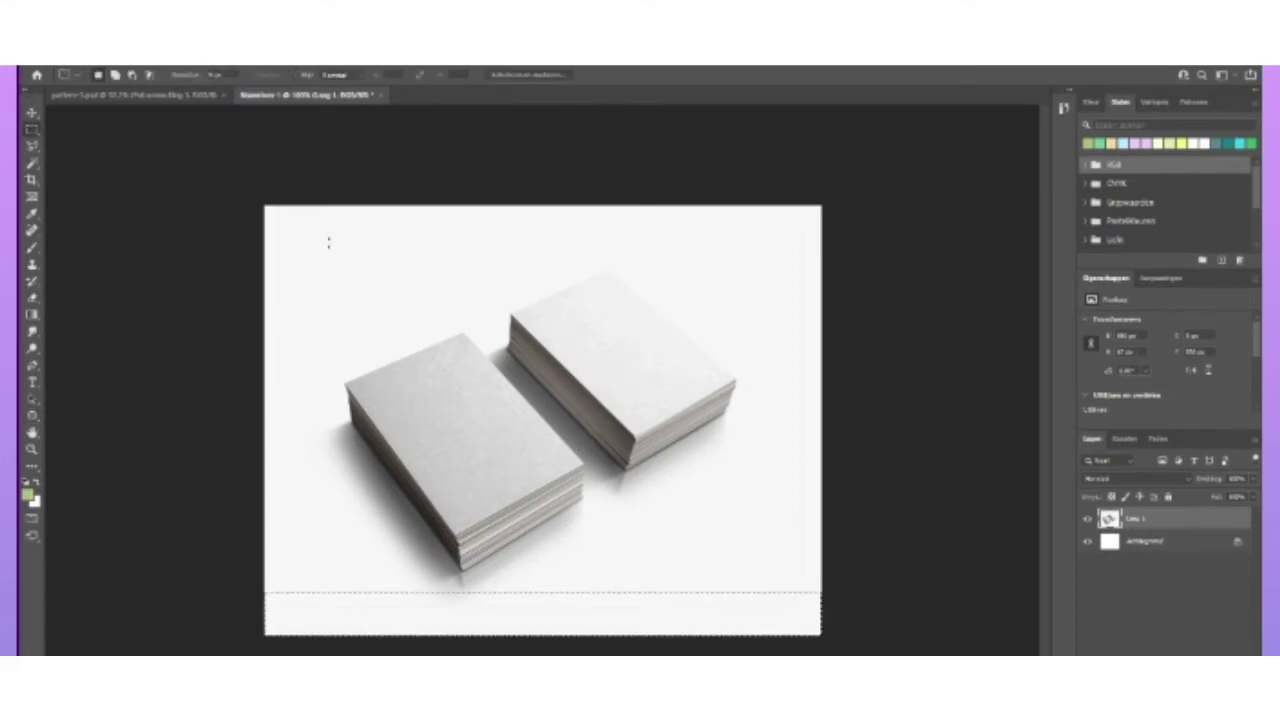
drag(305, 249, 799, 607)
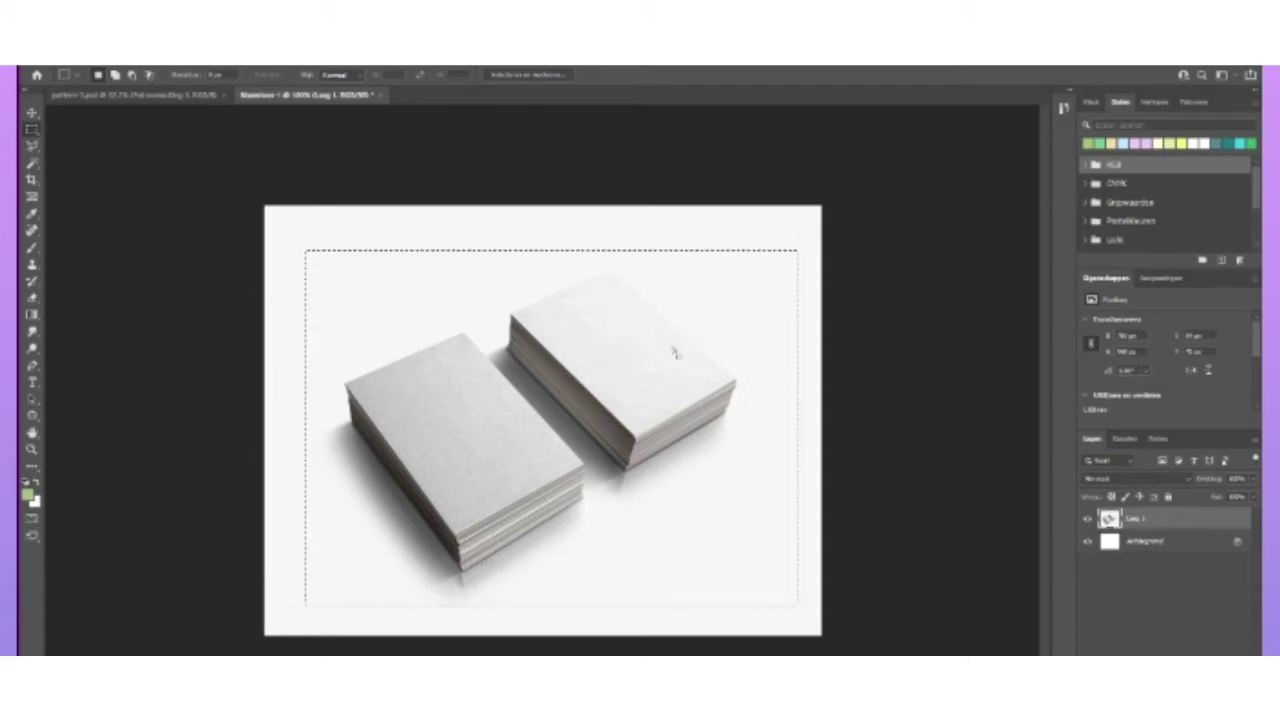
key(ctrl+t)
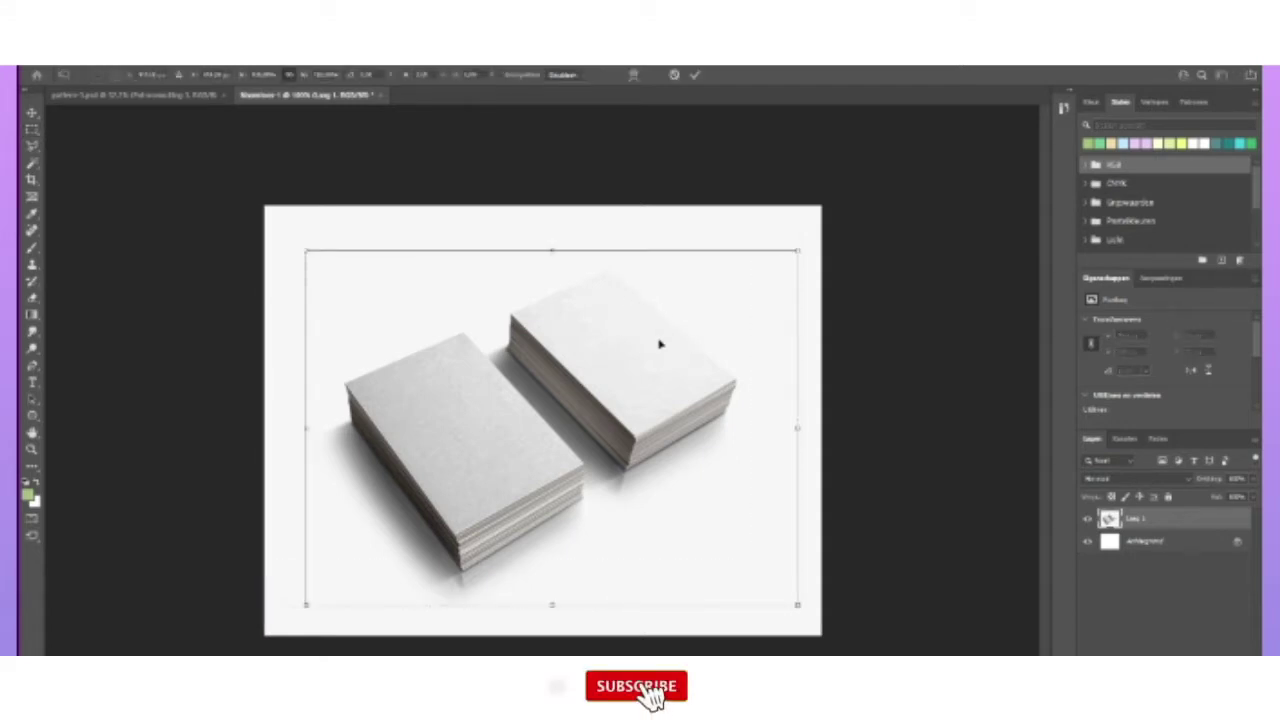
drag(423, 303, 386, 257)
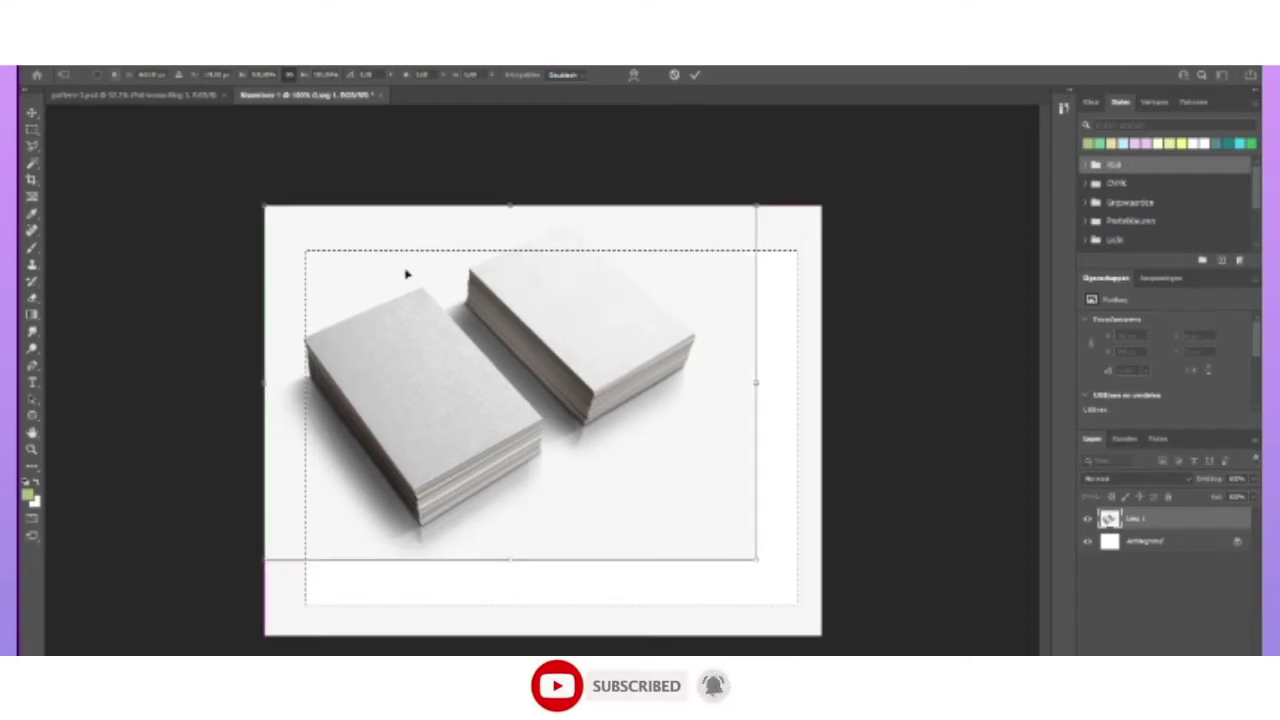
drag(756, 562, 848, 633)
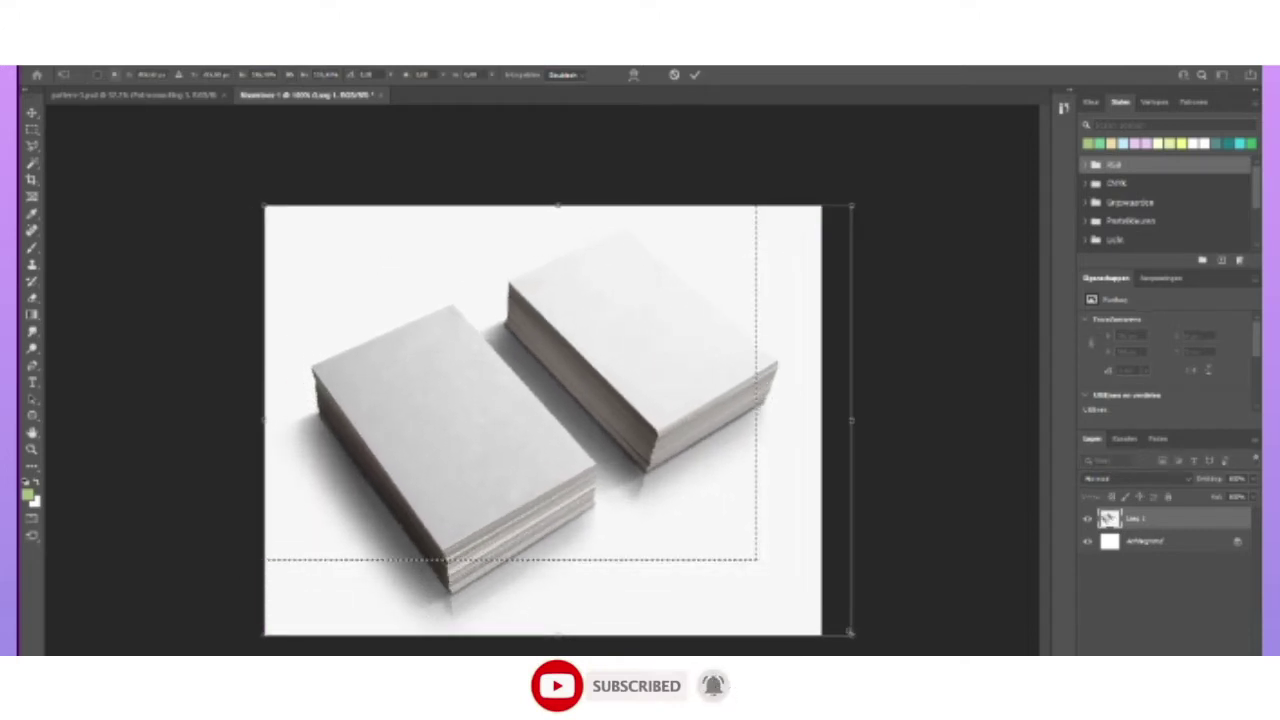
click(695, 75)
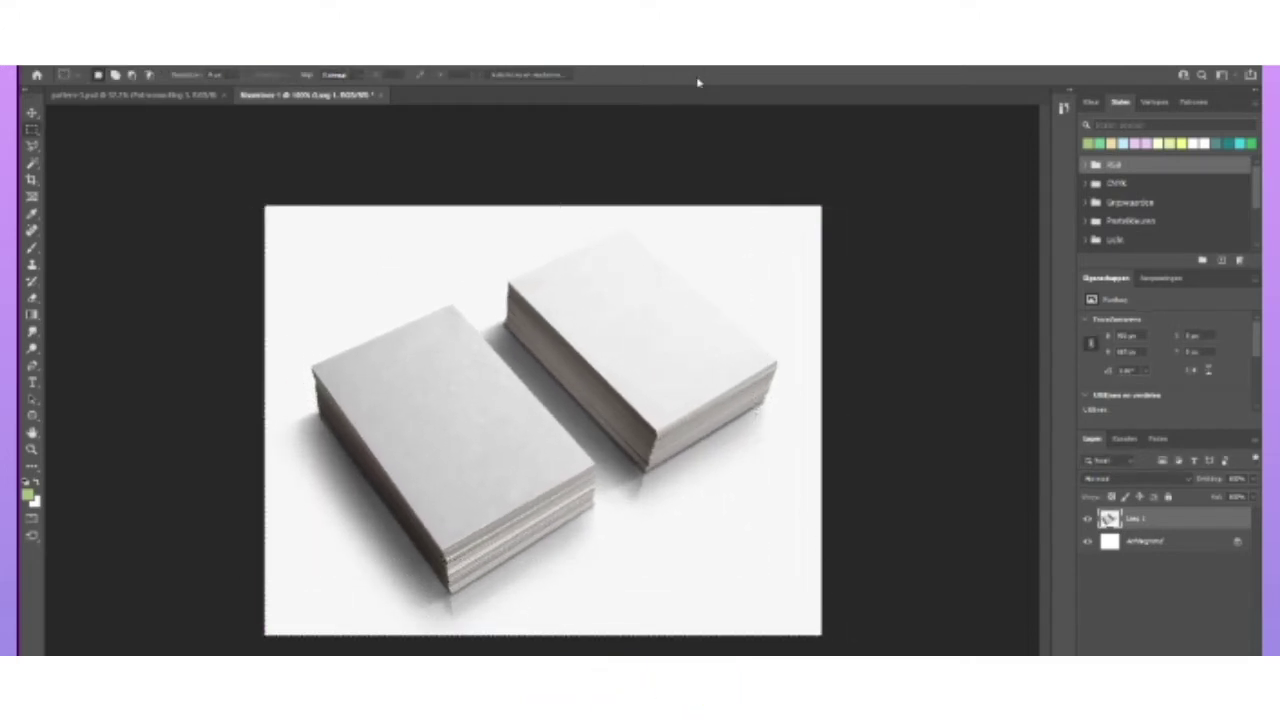
key(ctrl+d)
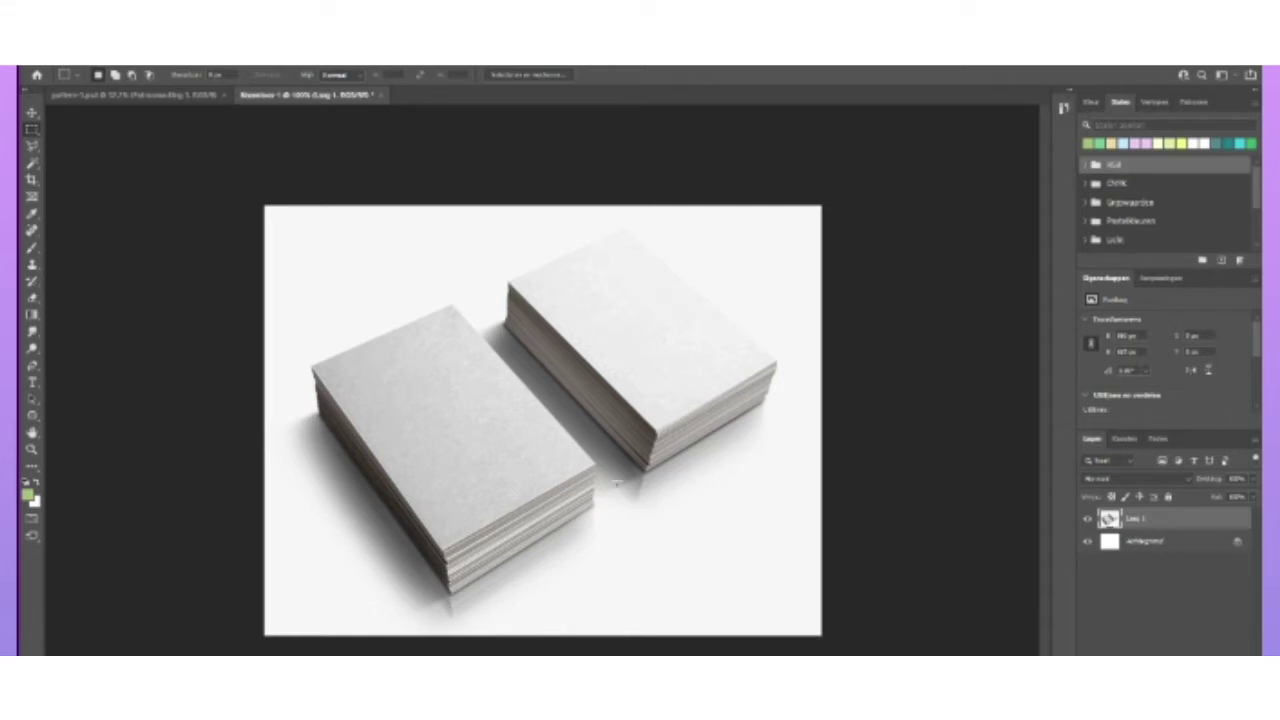
Add a new empty layer and outline the top face of the darker front card stack with the Polygonal Lasso.
key(ctrl+shift+alt+n)
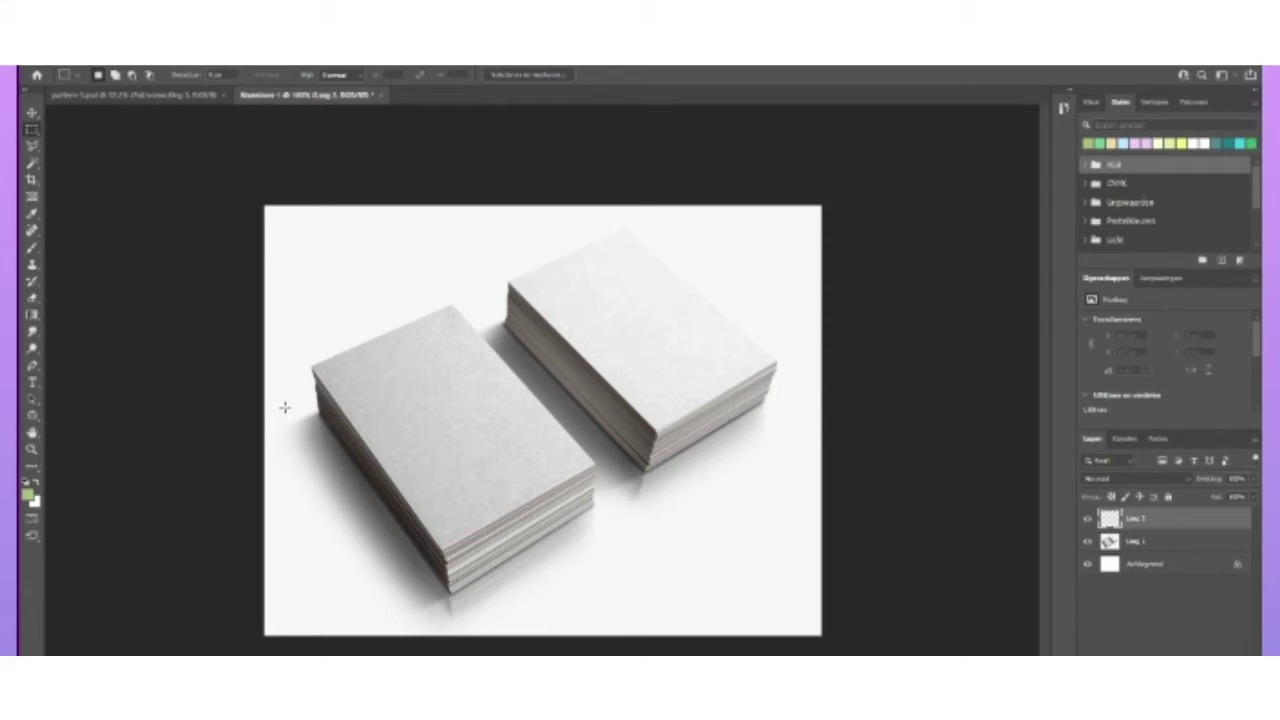
key(l)
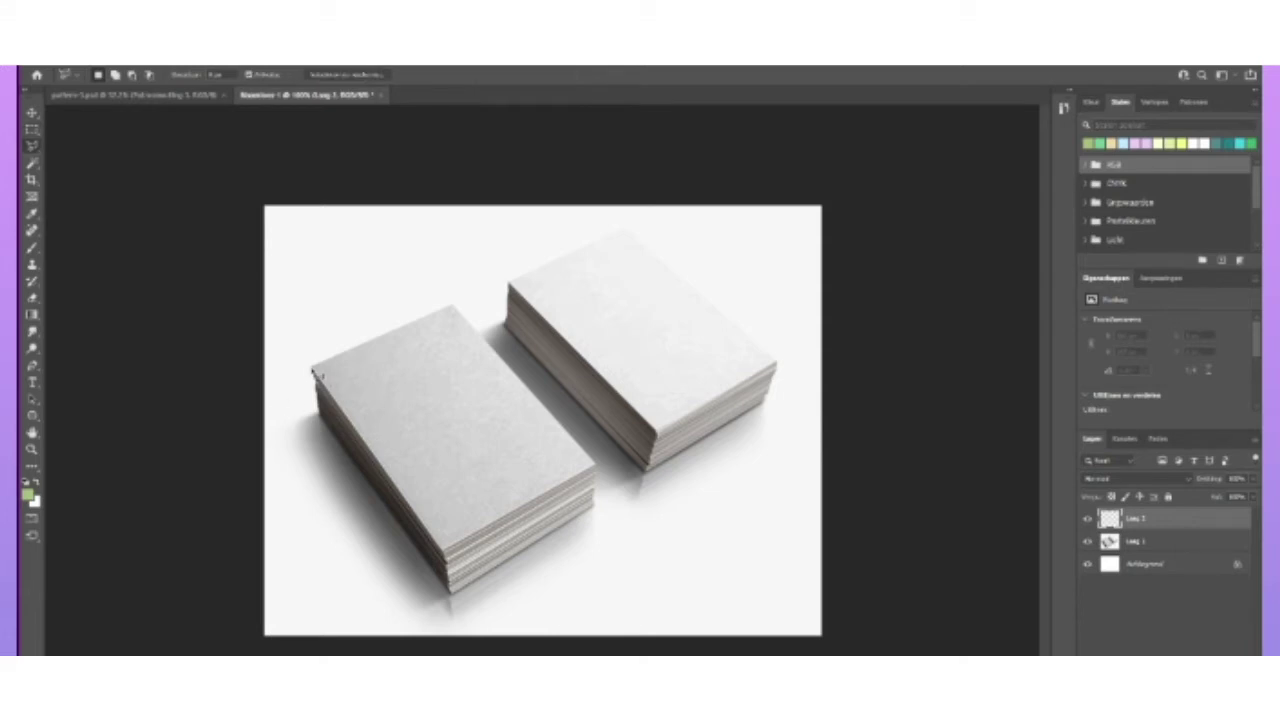
click(313, 368)
click(453, 305)
click(596, 467)
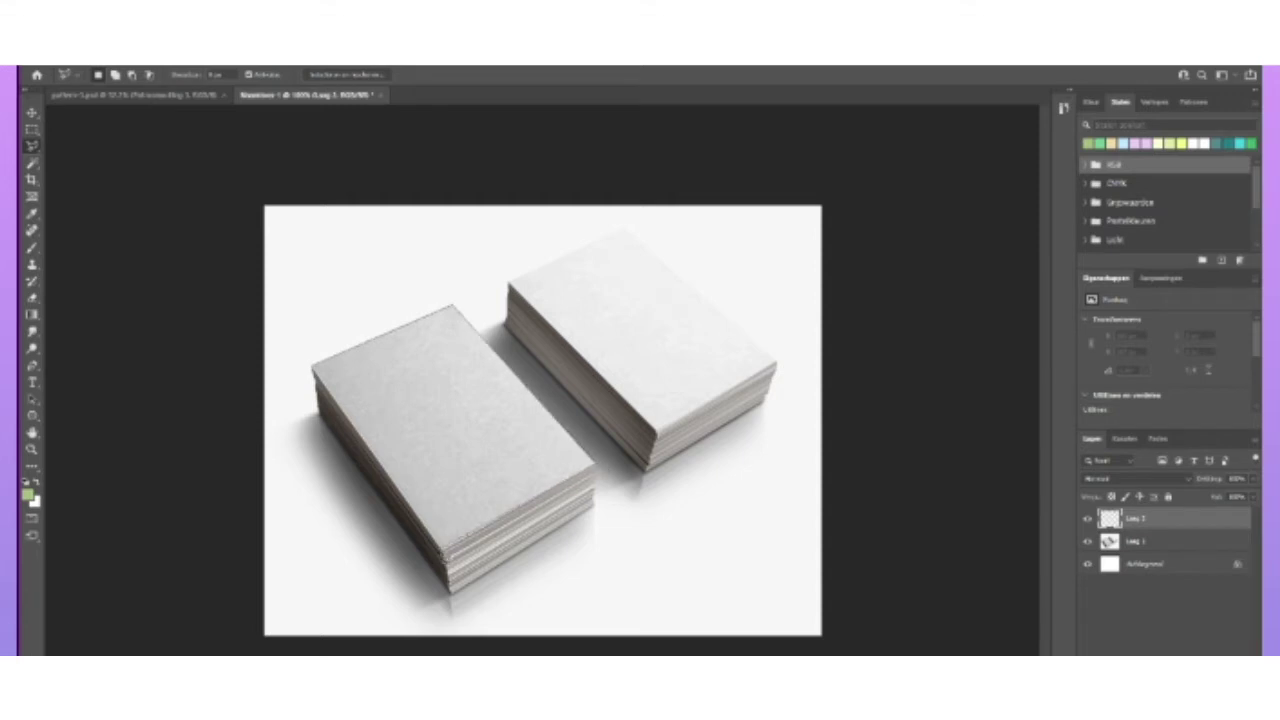
click(448, 557)
click(316, 373)
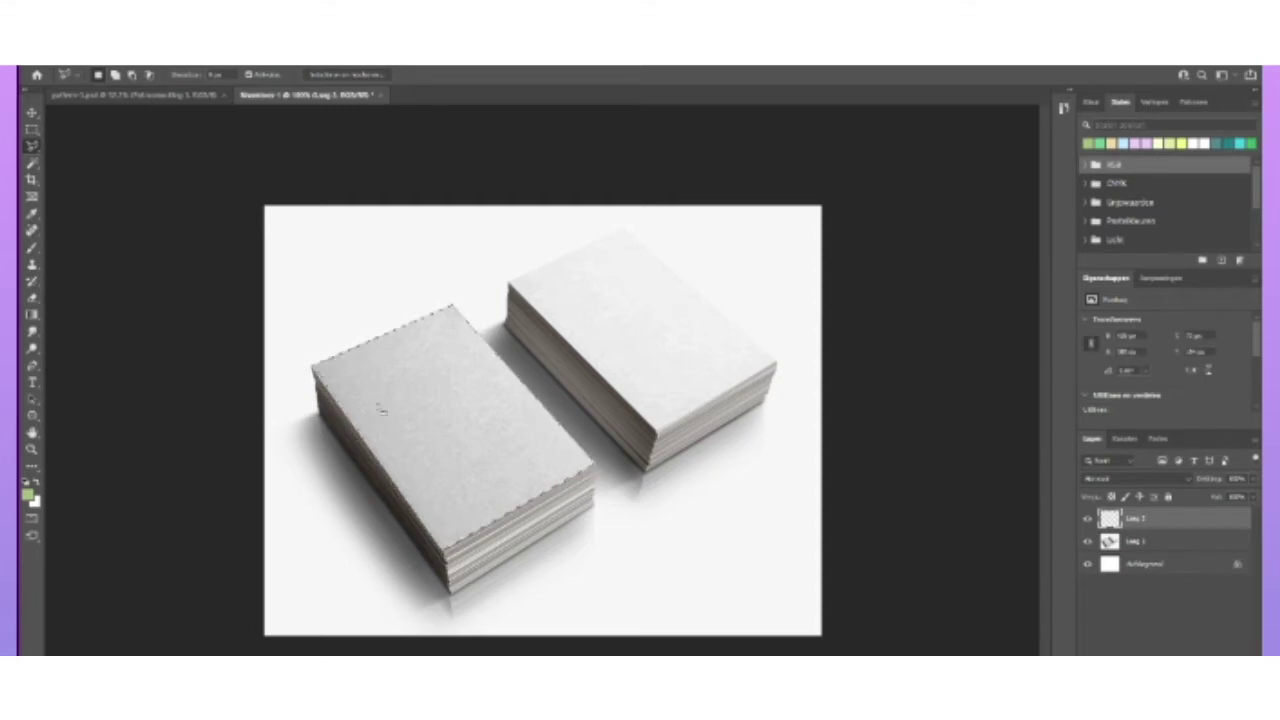
key(ctrl+e)
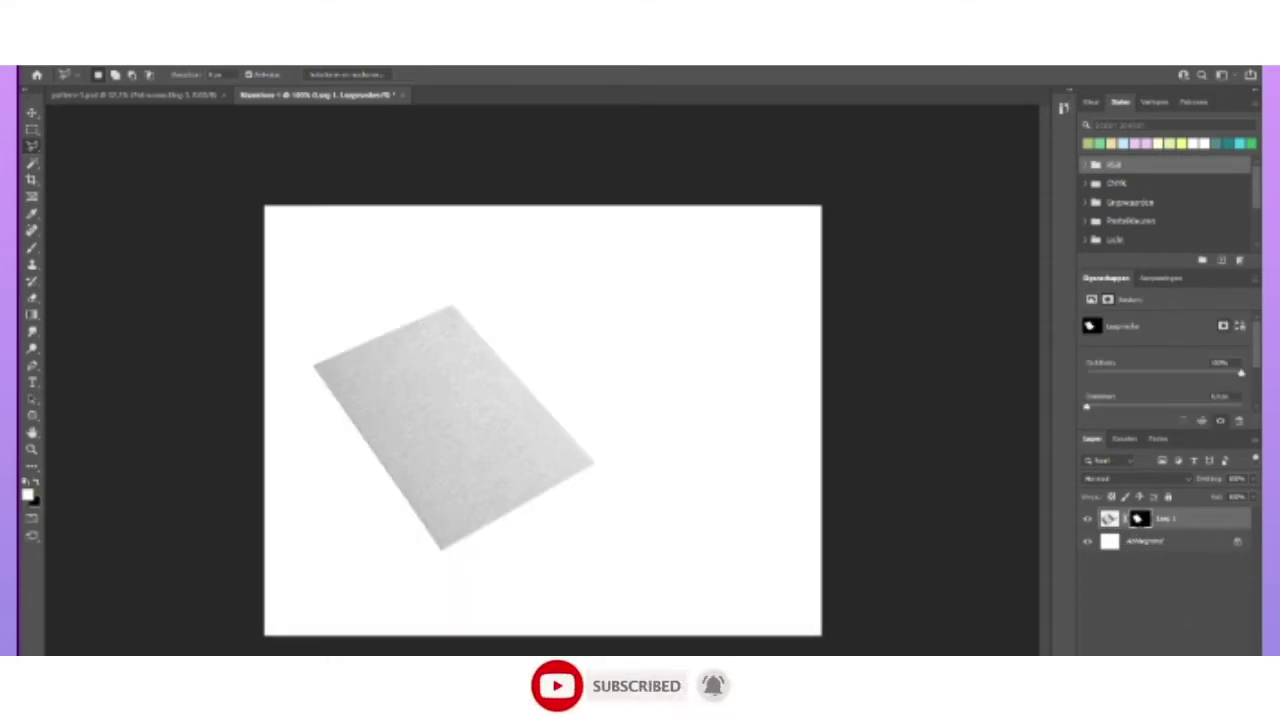
key(ctrl+z)
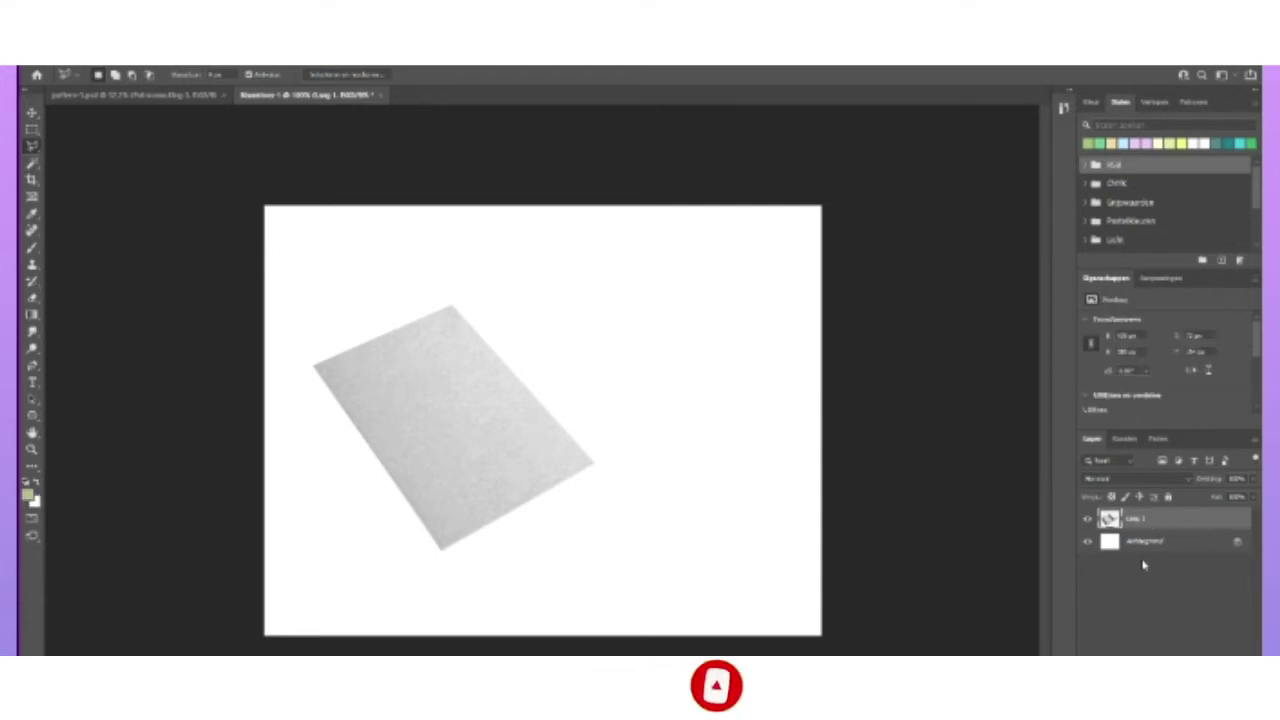
key(ctrl+j)
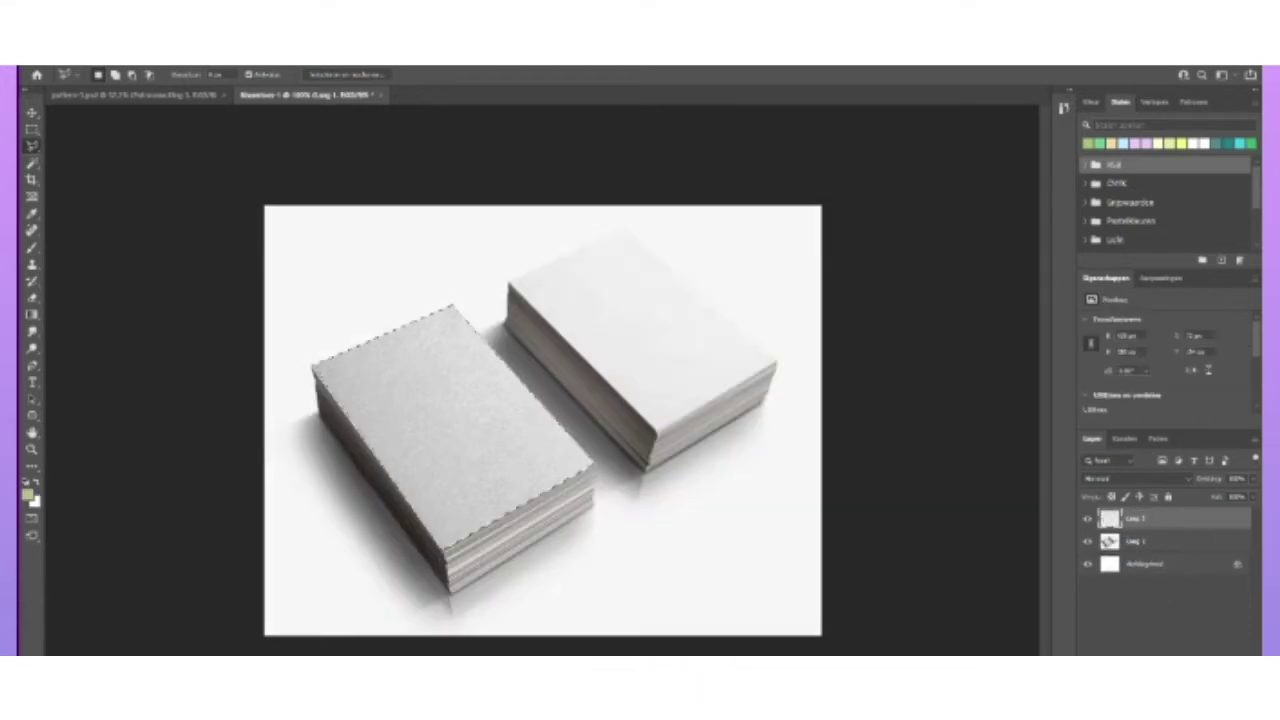
Add a layer mask to Laag 2 from the front stack's selected top face and keep that layer selected.
key(ctrl+shift+z)
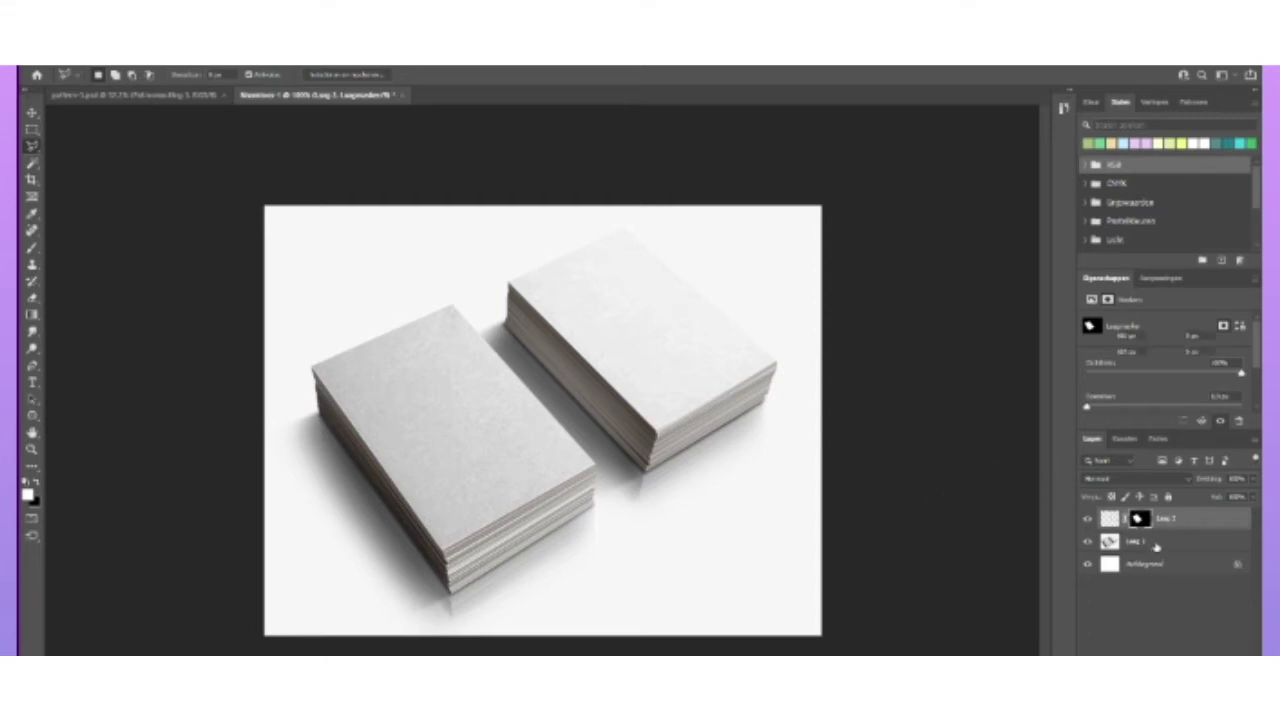
click(1156, 547)
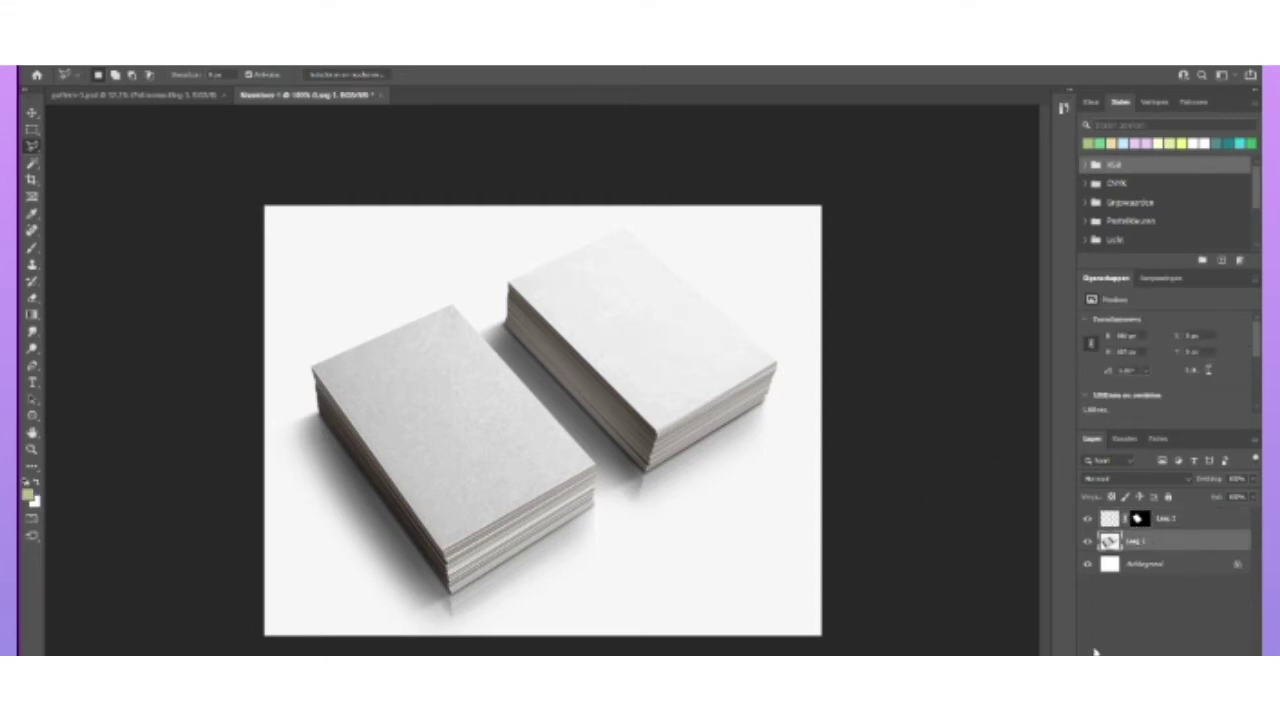
click(1195, 522)
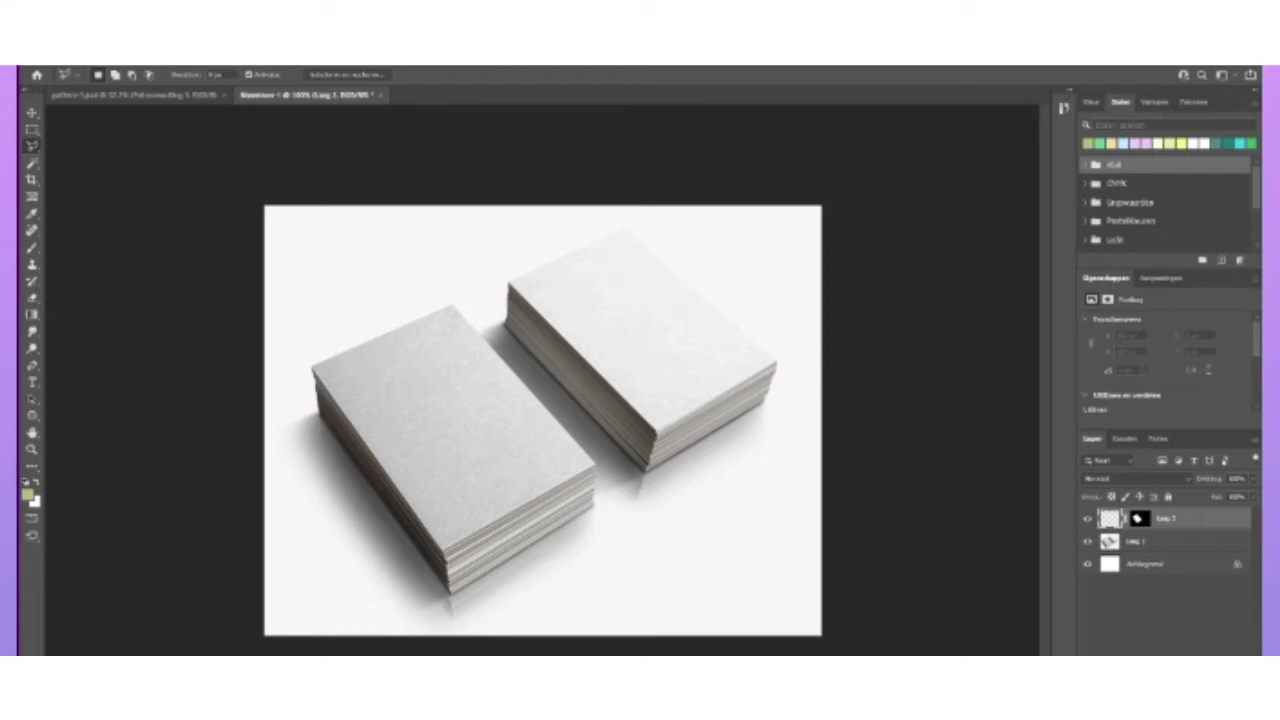
Add another new layer, outline the top face of the lighter rear card stack, and mask the layer to that selection.
click(1221, 662)
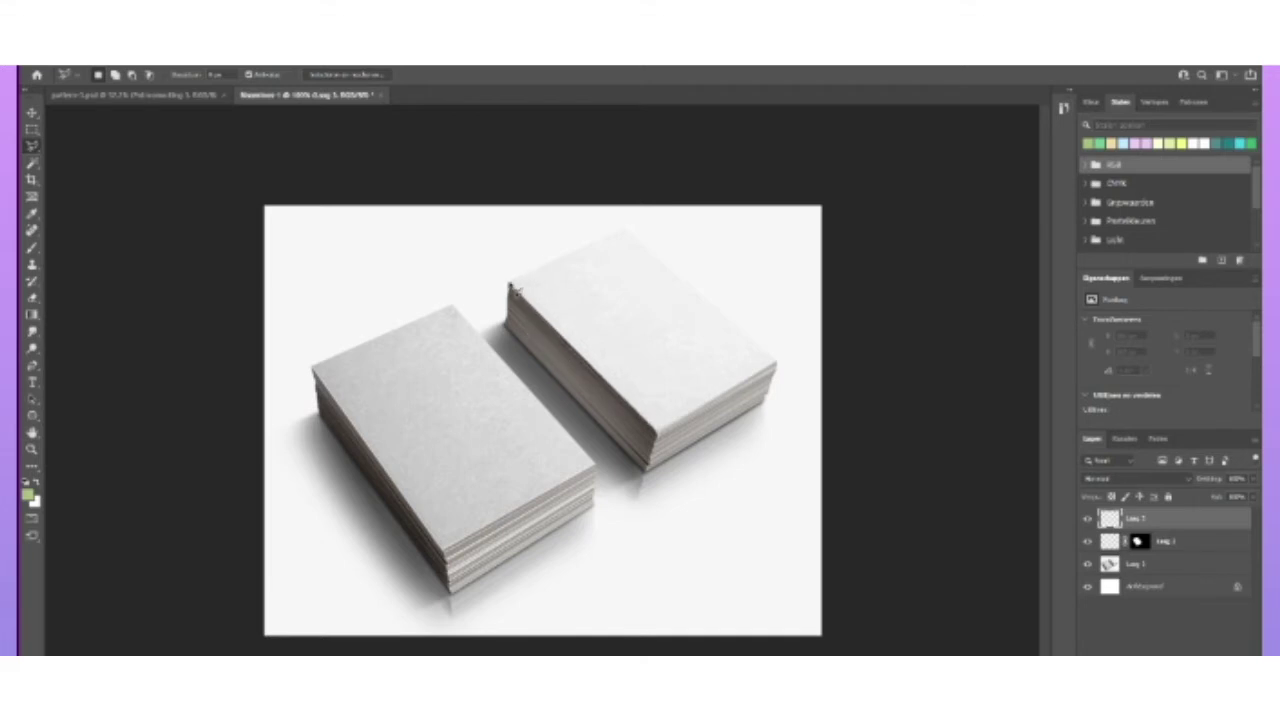
click(512, 288)
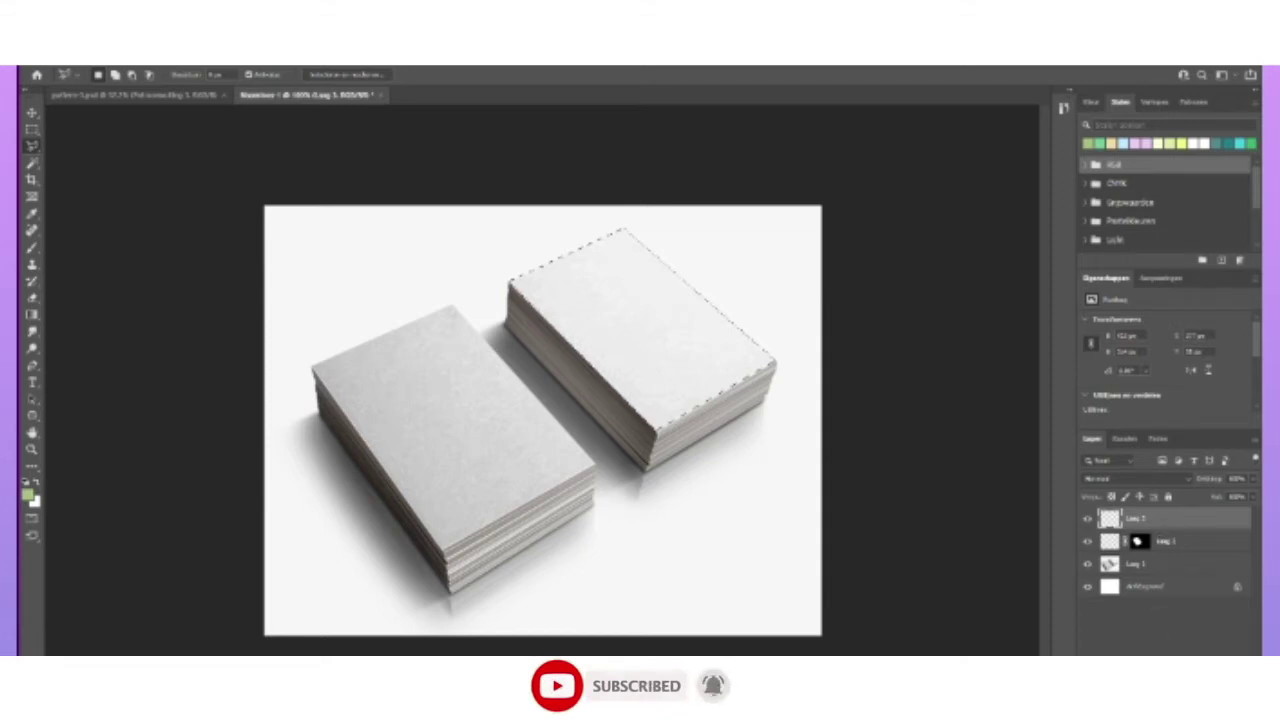
click(1157, 662)
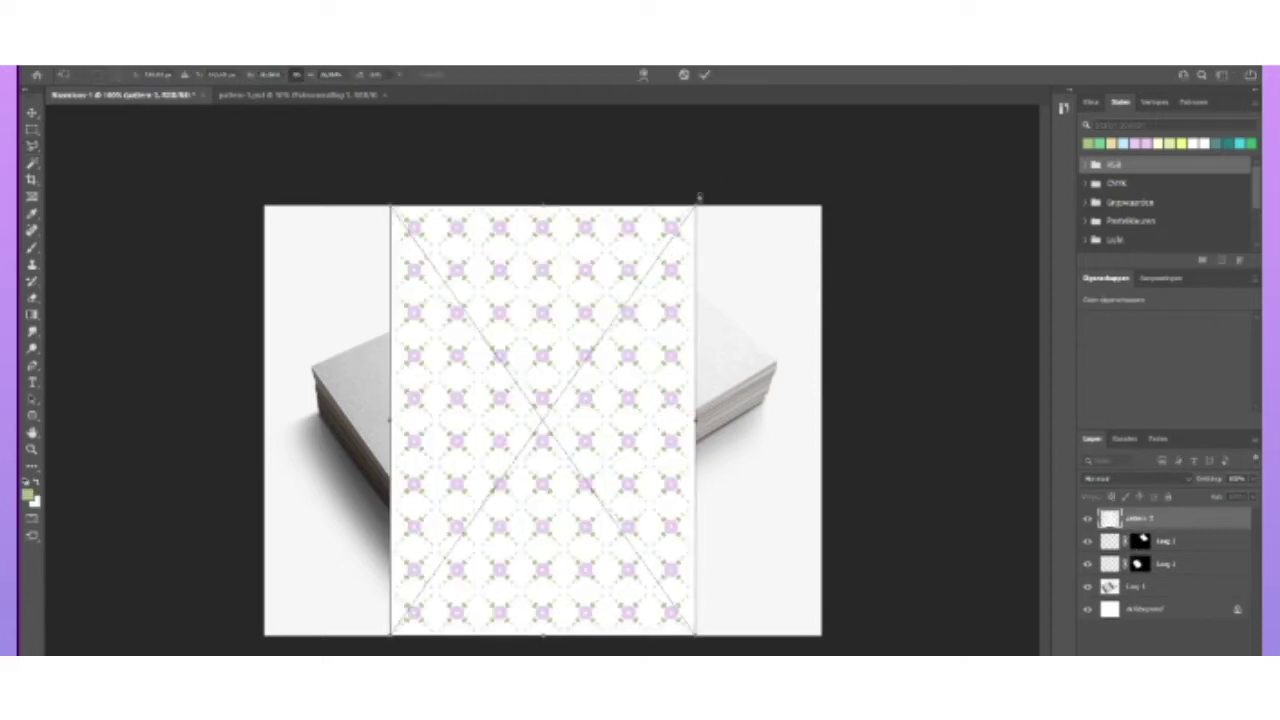
Scale the placed floral pattern down to roughly the card size and move it over the rear card stack.
drag(695, 204, 586, 366)
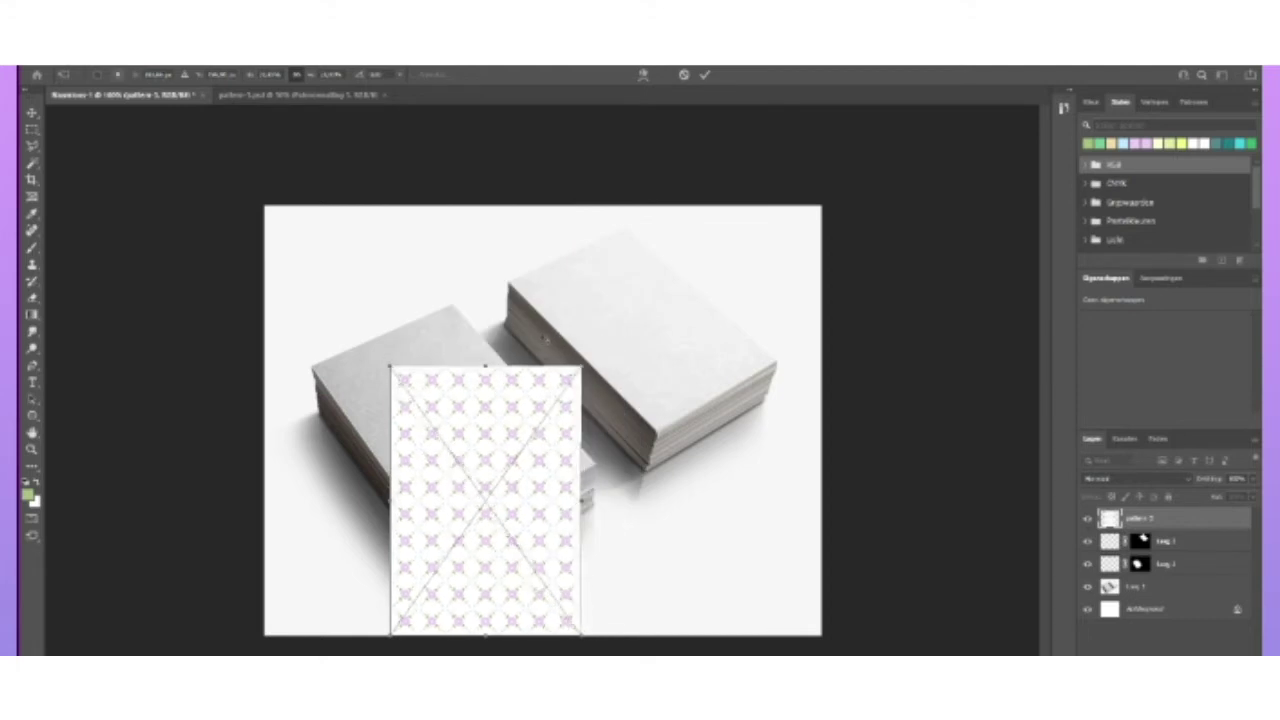
drag(501, 455, 664, 375)
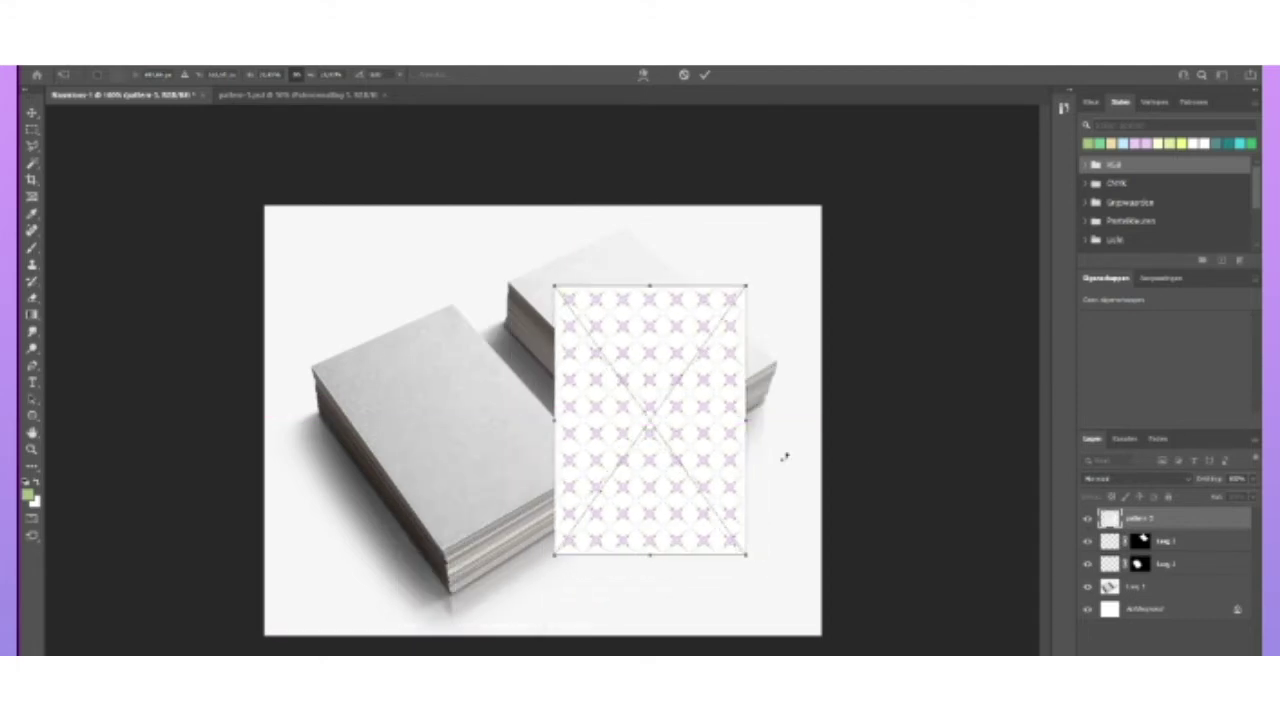
drag(745, 553, 684, 467)
drag(635, 413, 597, 378)
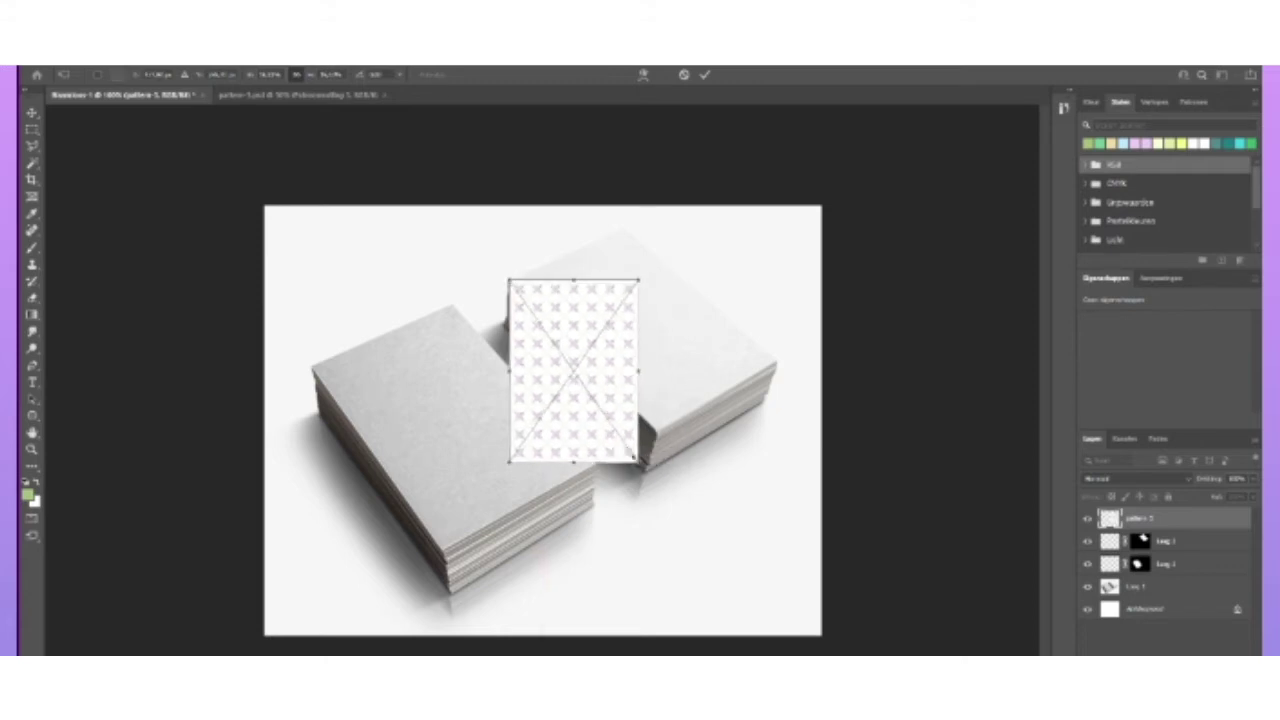
Adjust the pattern's size and rotate it to follow the angle of the rear stack's top face.
drag(640, 462, 671, 489)
drag(652, 371, 657, 345)
drag(675, 466, 774, 409)
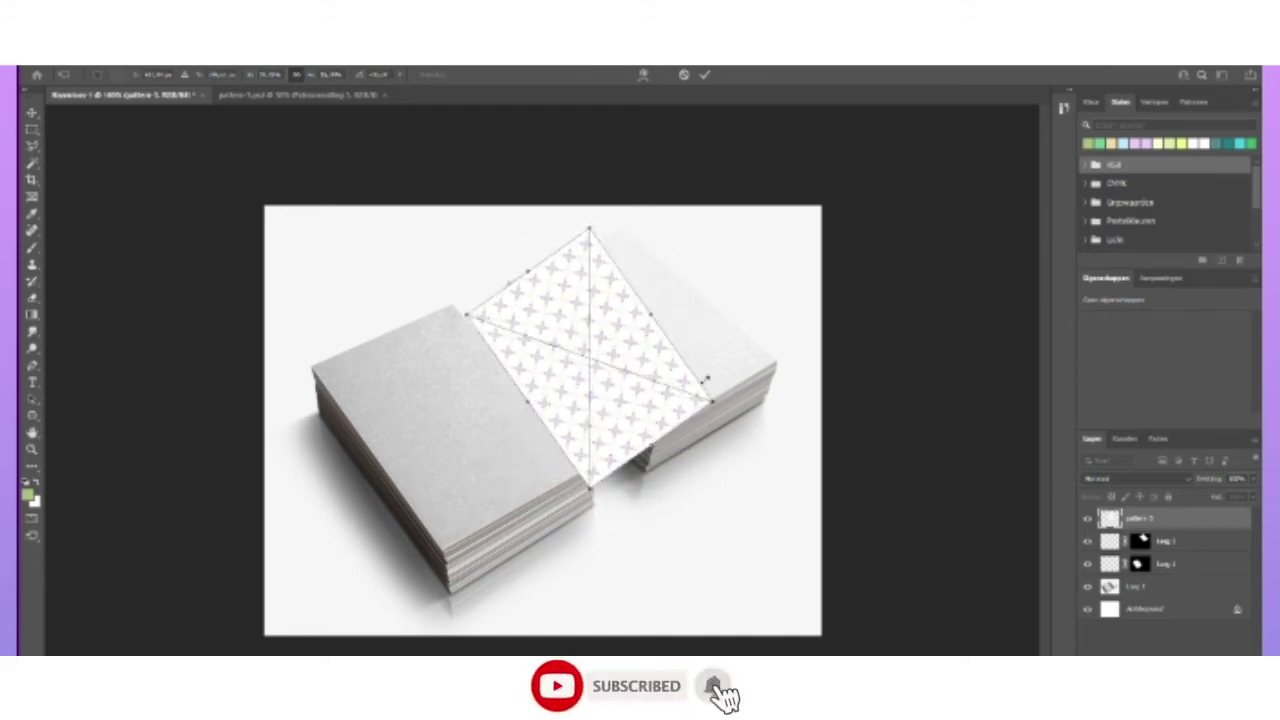
drag(668, 371, 762, 366)
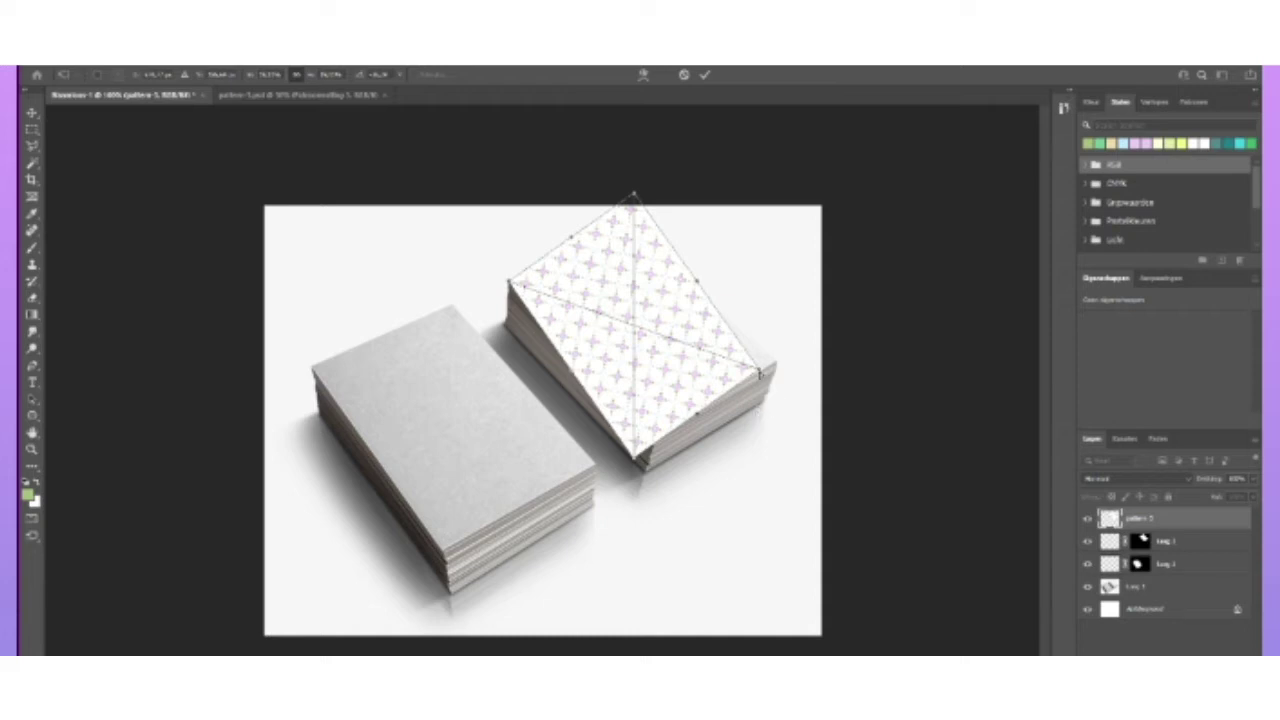
Reshape and reposition the pattern so its upper and outer corners meet the rear stack's card corners.
mouse_move(760, 373)
mouse_down()
mouse_move(776, 366)
mouse_move(756, 370)
mouse_move(770, 356)
mouse_up()
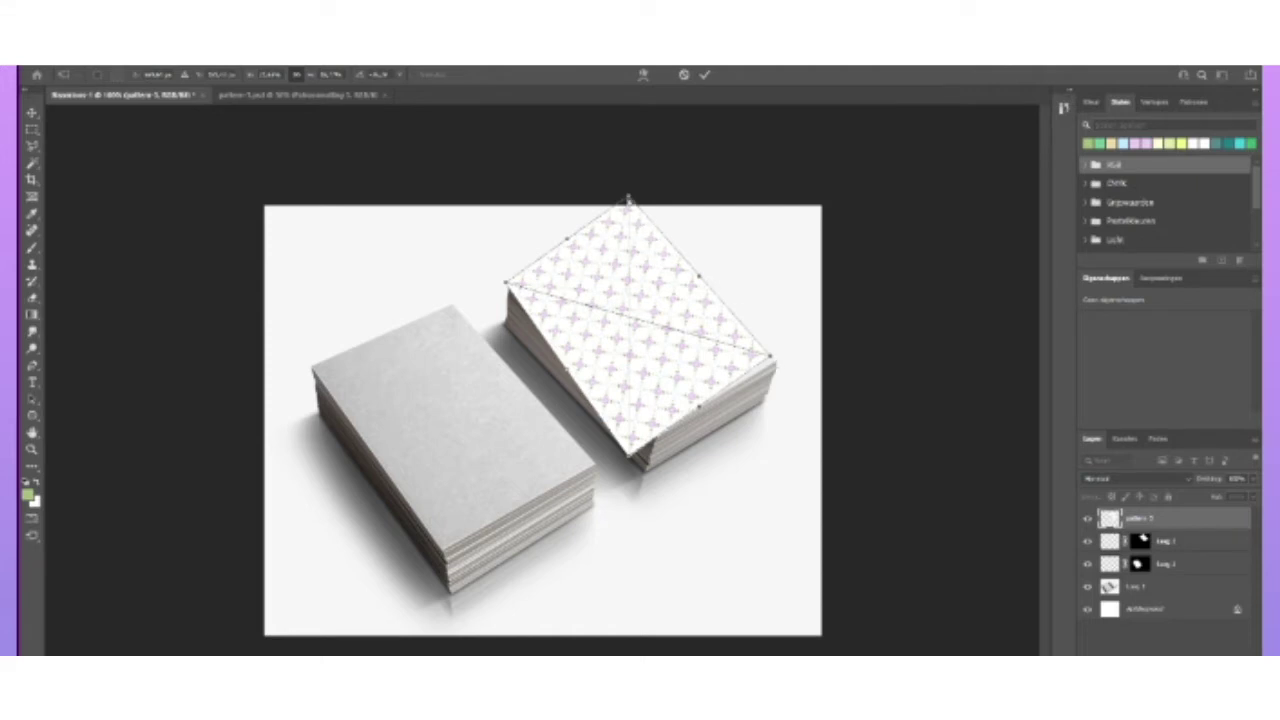
drag(628, 198, 615, 308)
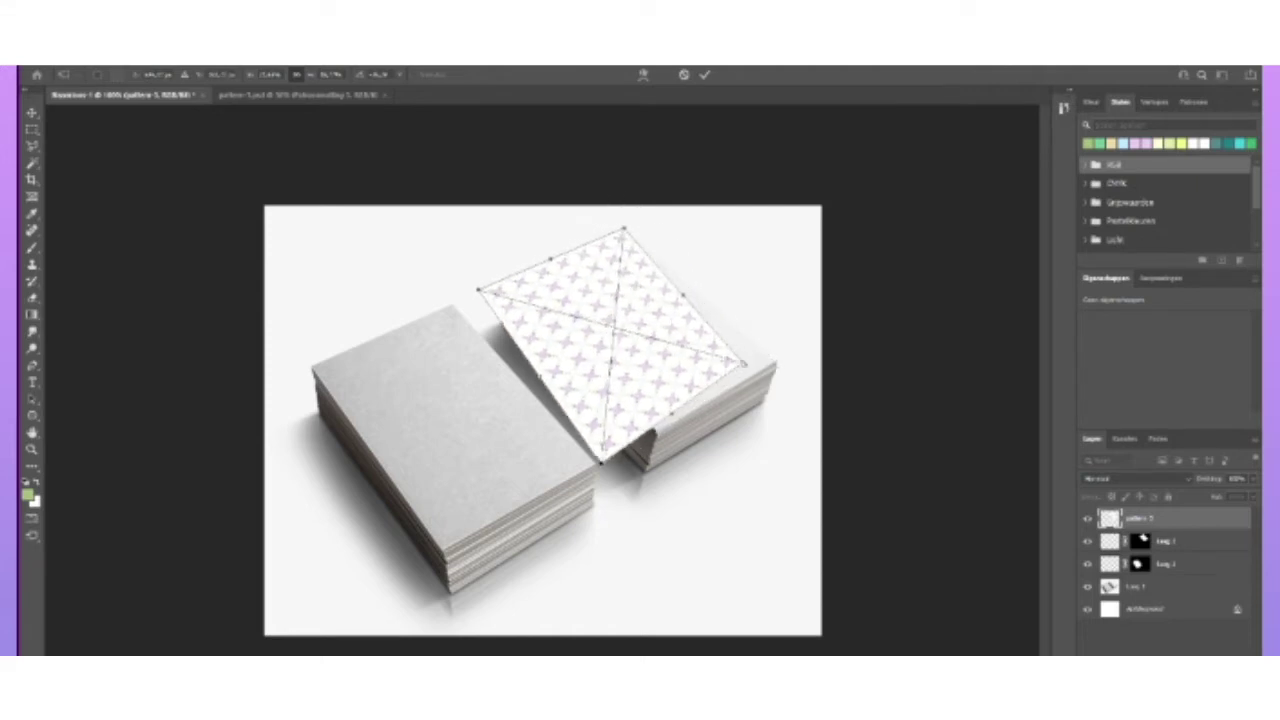
drag(742, 364, 756, 375)
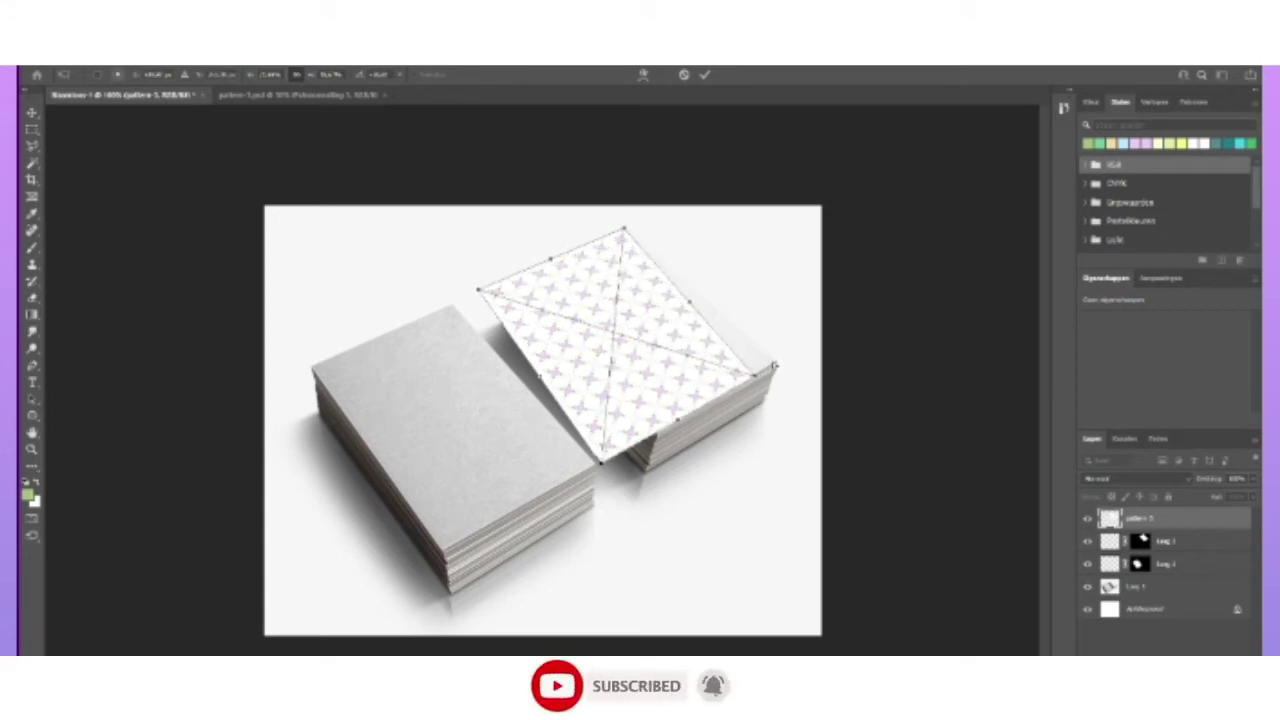
mouse_move(675, 355)
mouse_down()
mouse_move(691, 351)
mouse_move(674, 363)
mouse_move(680, 351)
mouse_up()
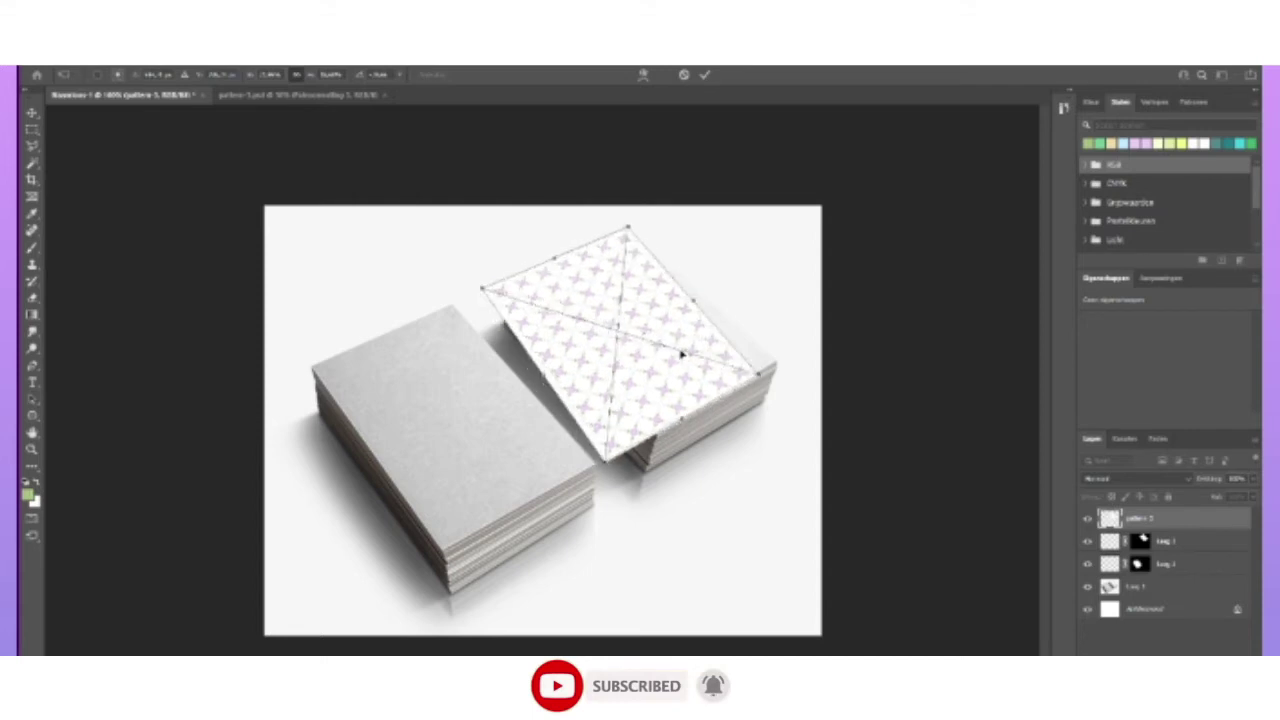
drag(684, 416, 701, 409)
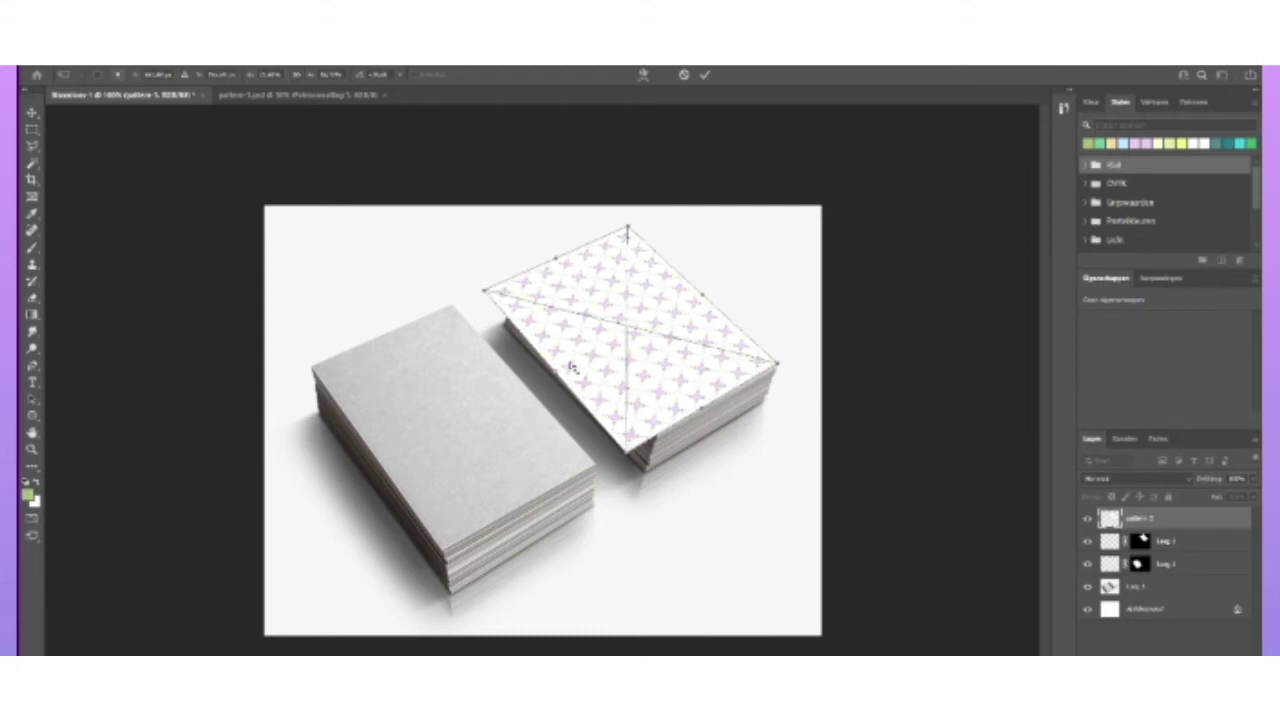
Distort the pattern's remaining inner and front corners to fit the rear stack's top face exactly.
key(Return)
key(ctrl+z)
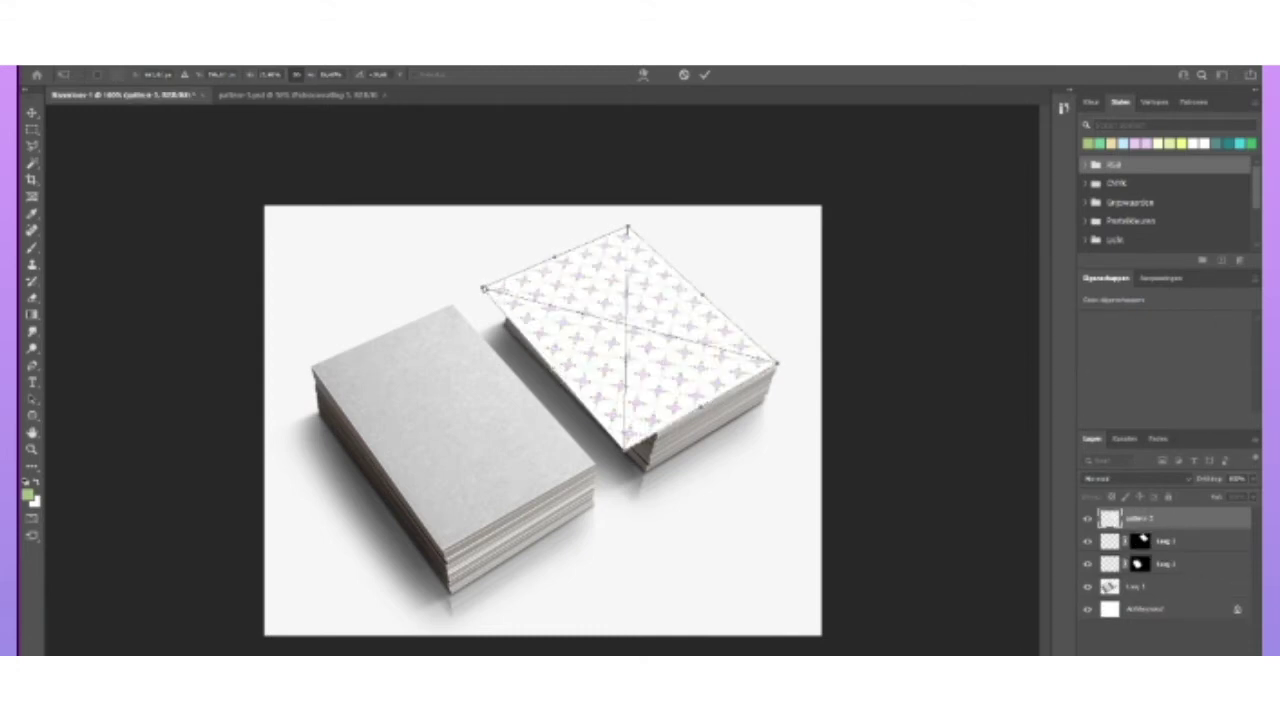
drag(483, 289, 509, 278)
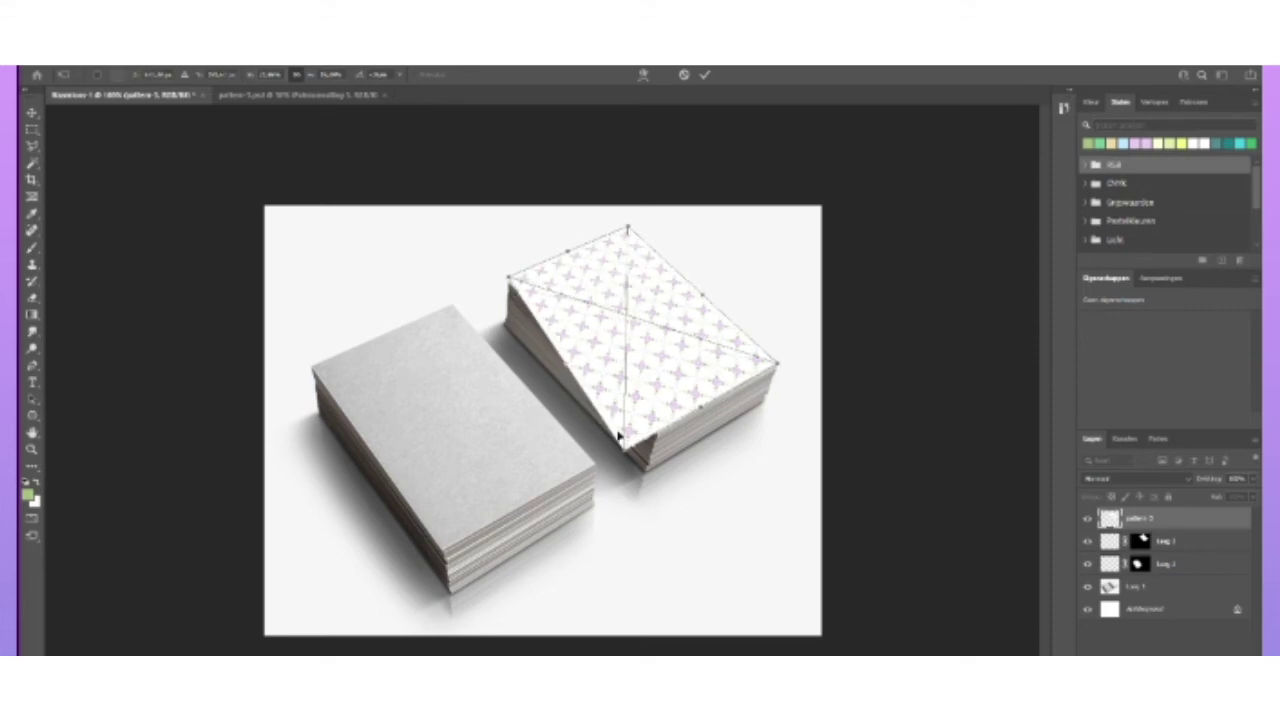
drag(624, 450, 660, 437)
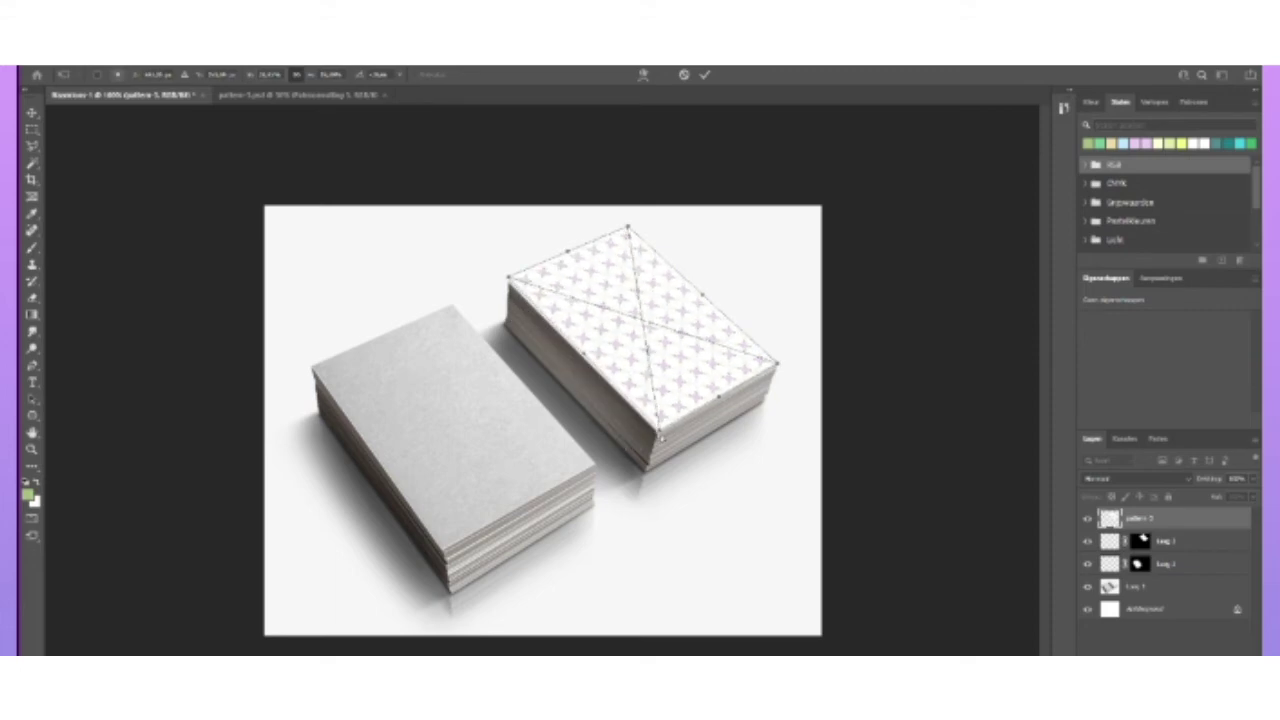
scroll(511, 288, up, 3)
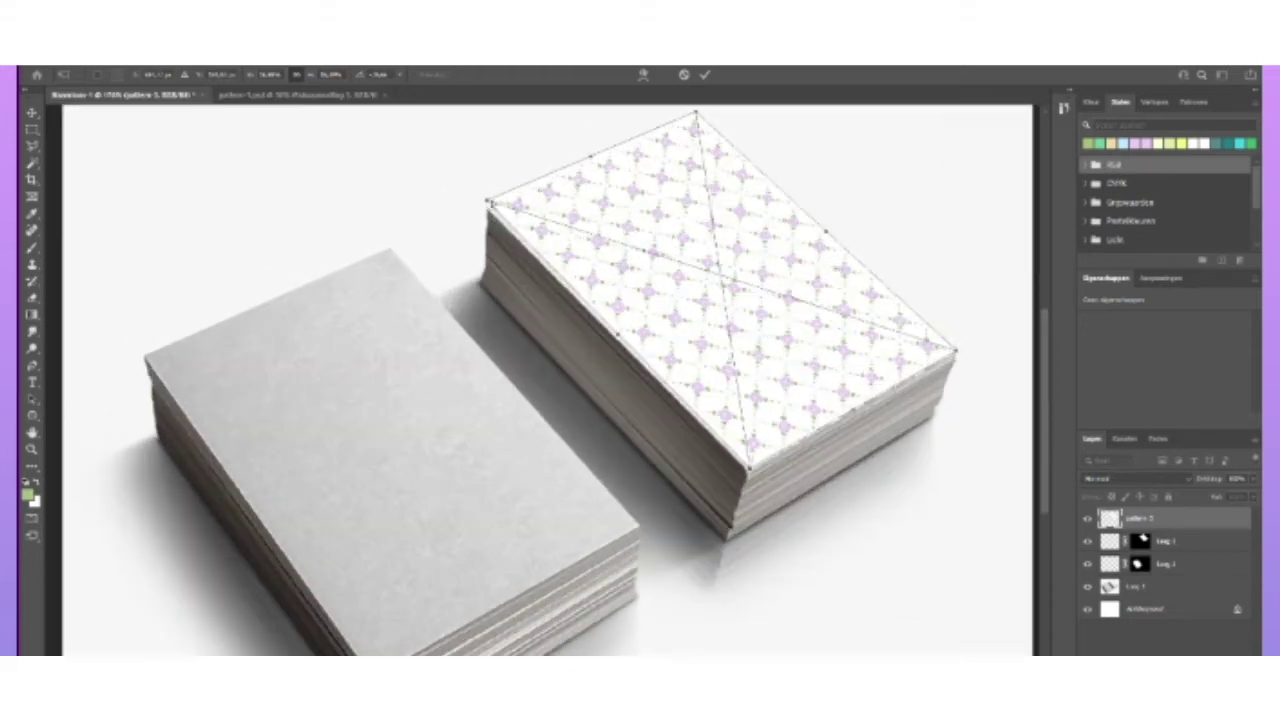
drag(489, 202, 482, 203)
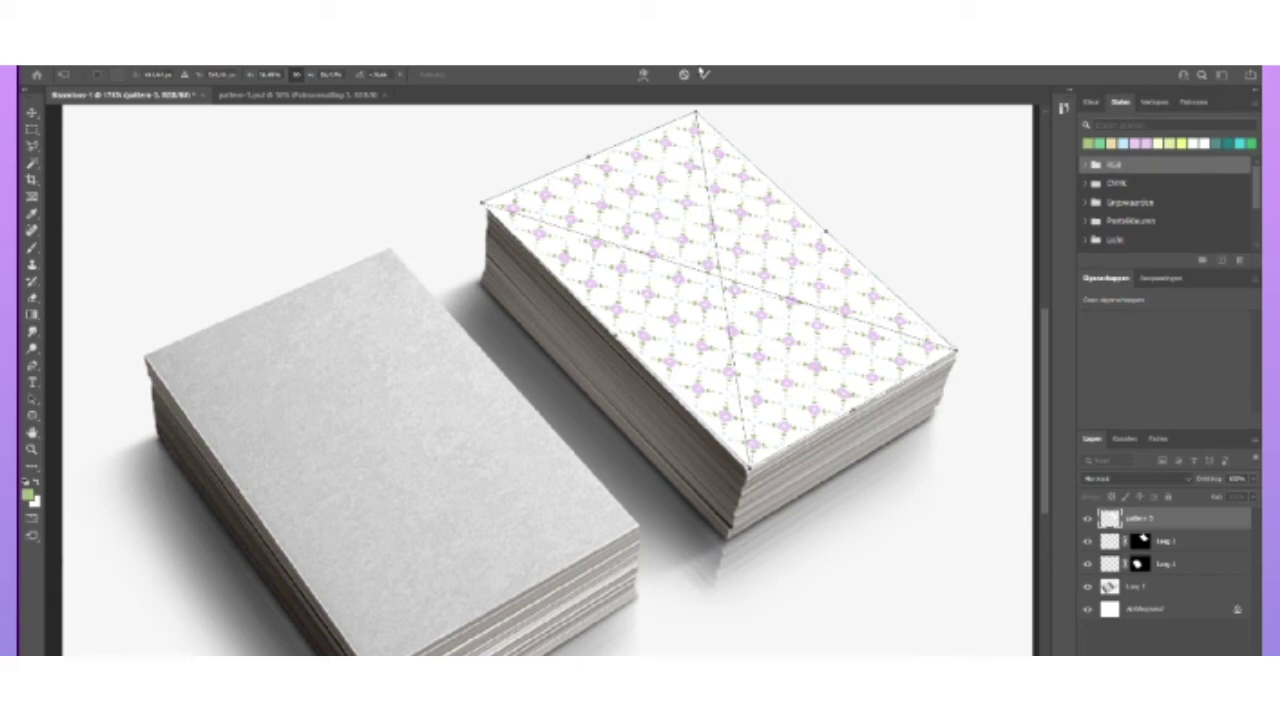
Apply the pattern's transformation and move its layer beneath the rear stack's masked layer.
click(705, 75)
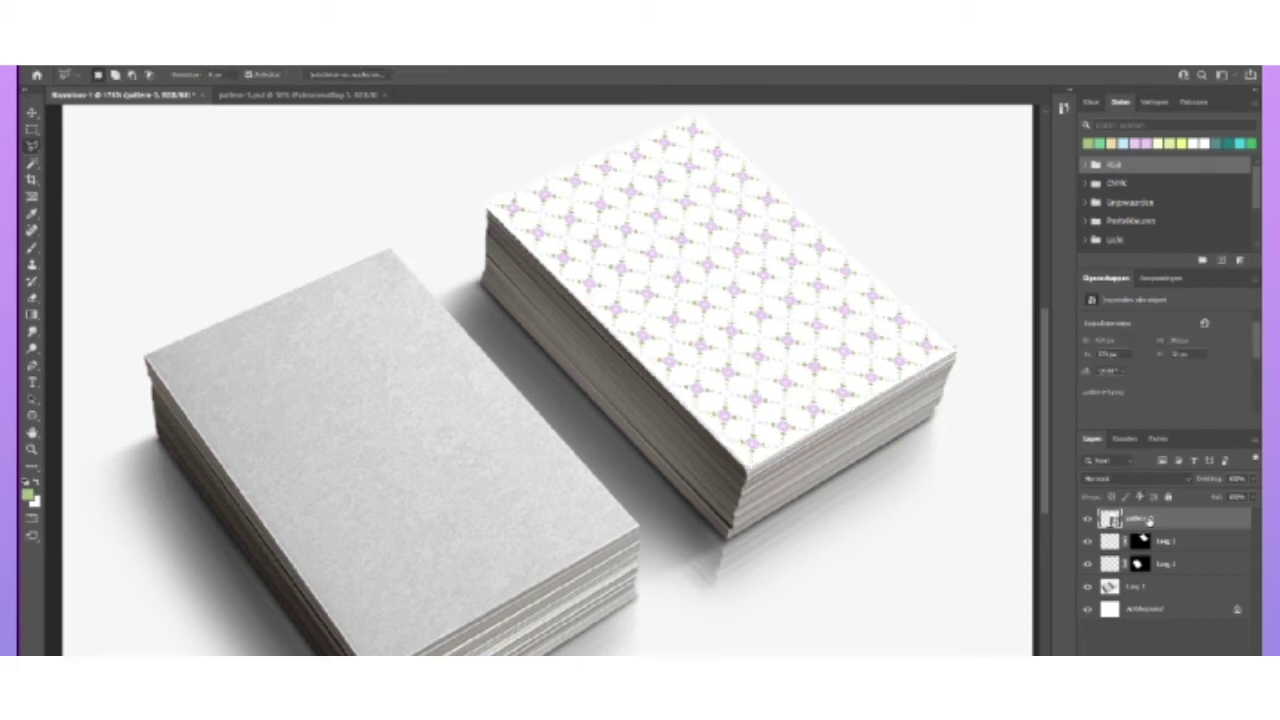
drag(1150, 519, 1155, 550)
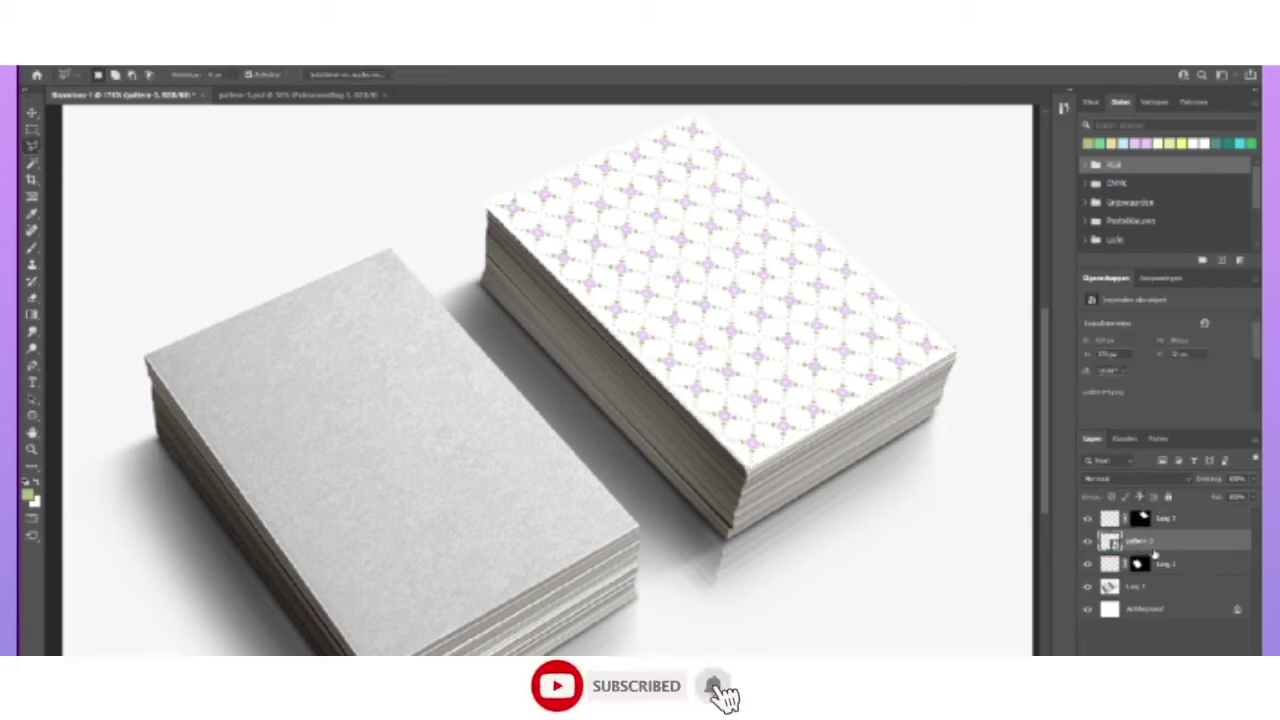
scroll(546, 383, down, 5)
scroll(634, 263, up, 4)
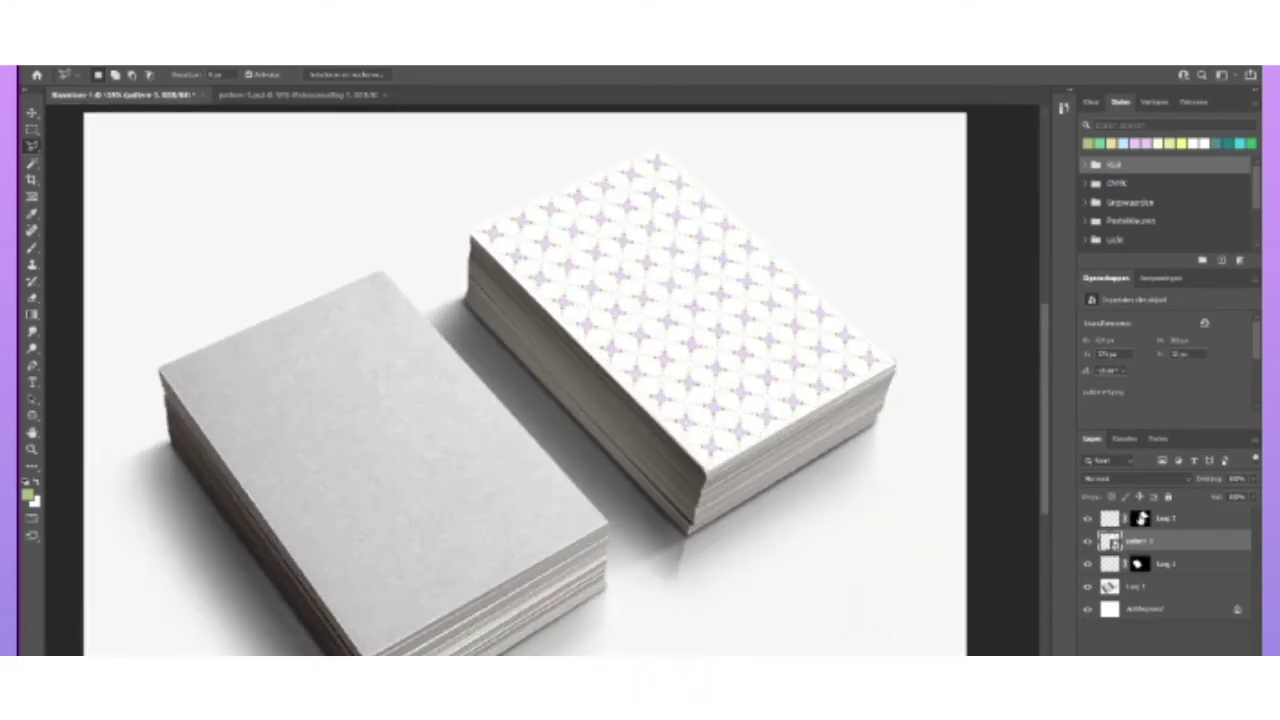
Transfer the rear stack's mask onto the pattern layer and remove the emptied layer.
drag(1146, 539, 1142, 542)
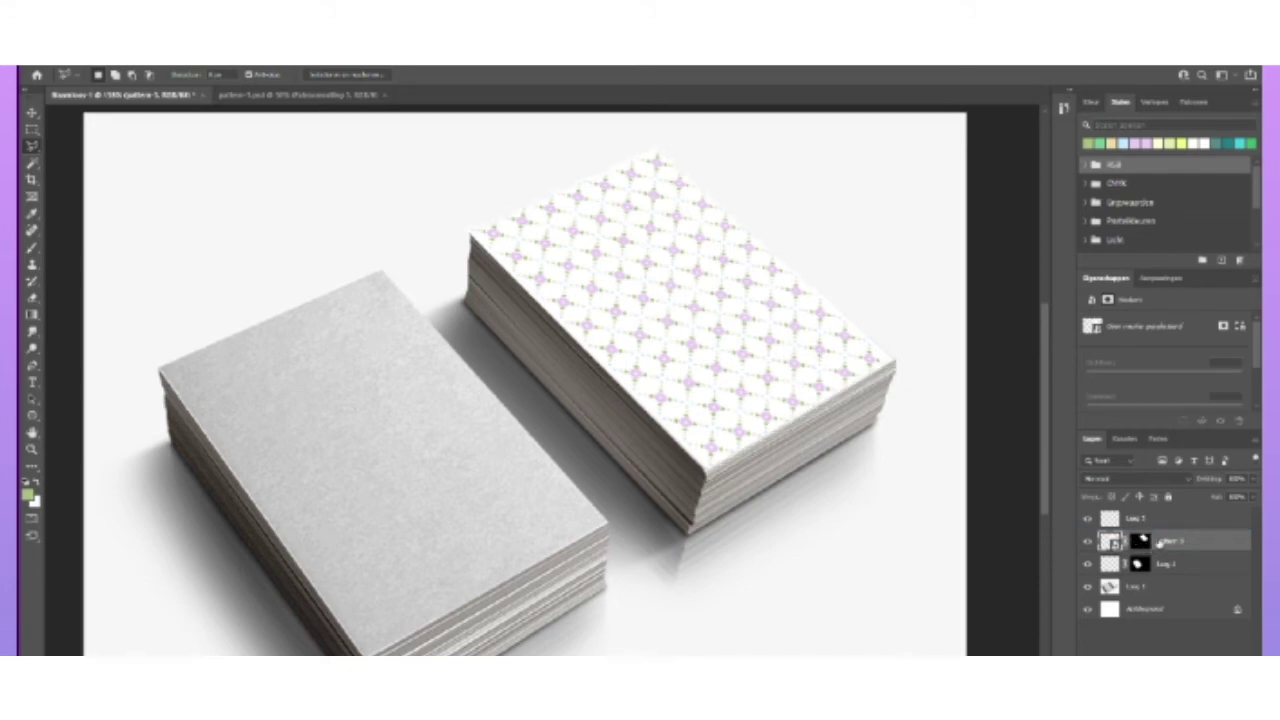
click(1155, 518)
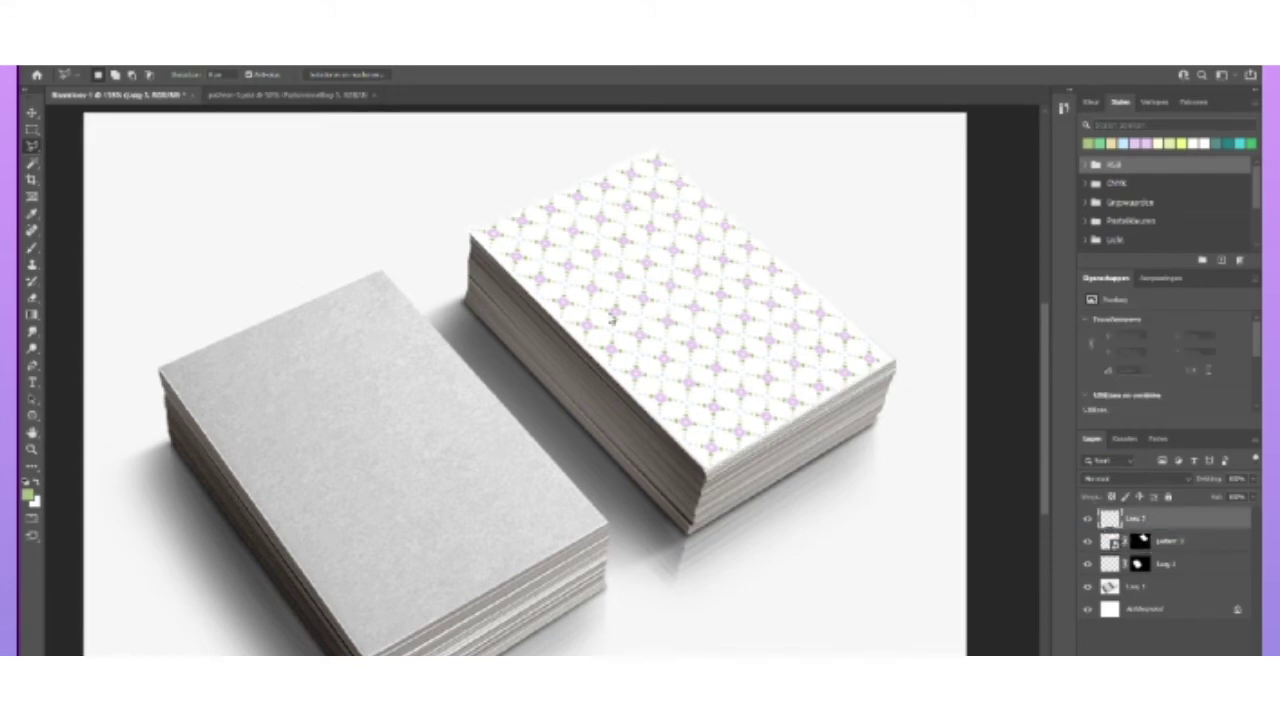
key(ctrl+e)
scroll(449, 433, down, 4)
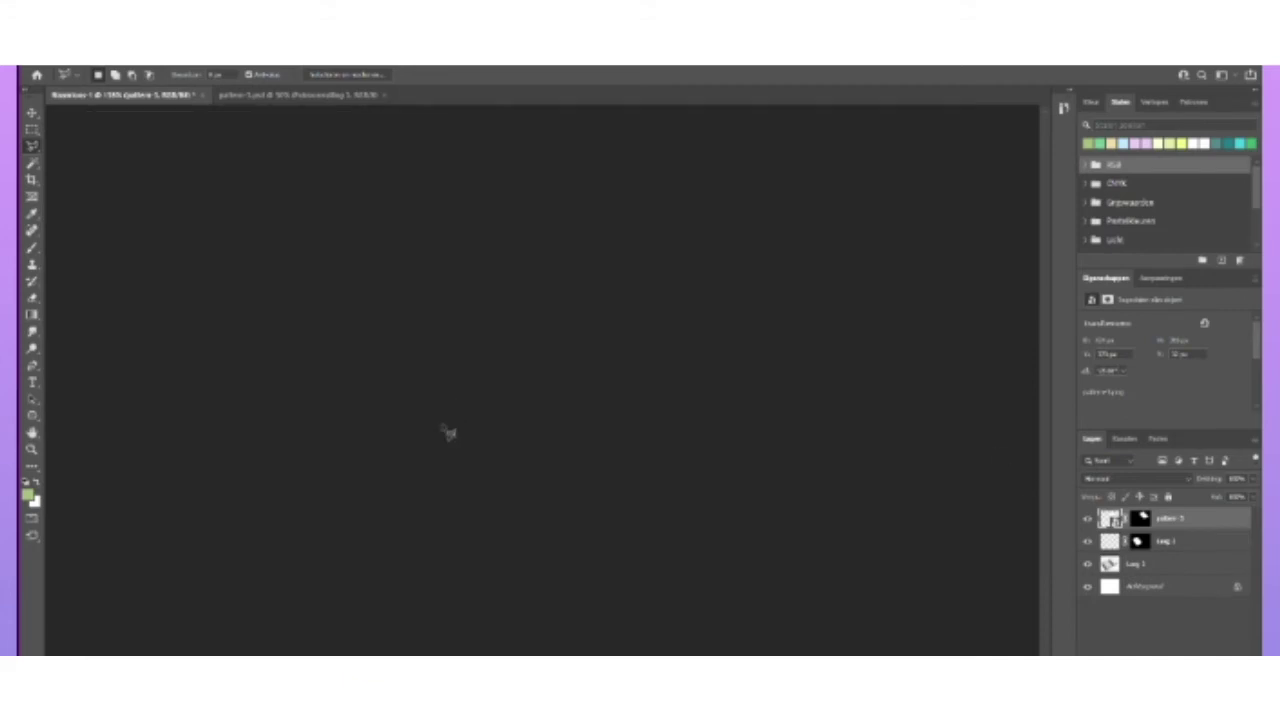
scroll(579, 272, up, 2)
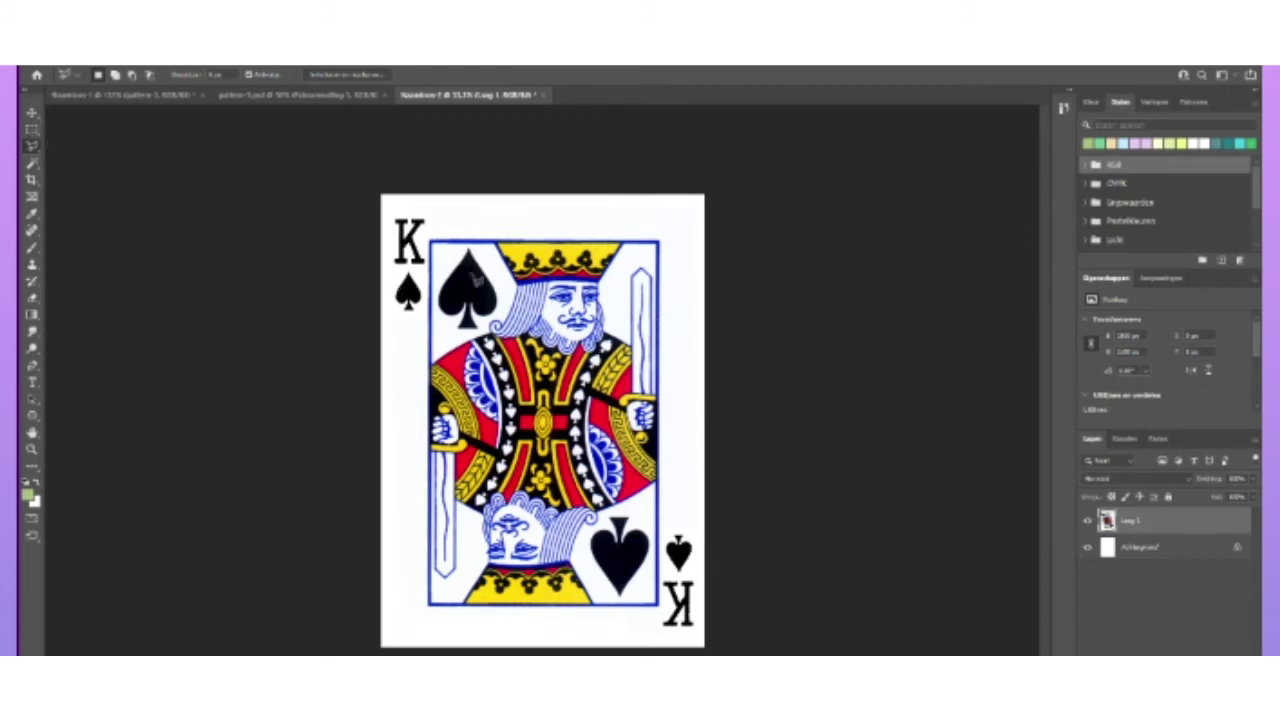
Select the king card's white outer margin with the Magic Wand and unlock the background layer.
key(e)
key(w)
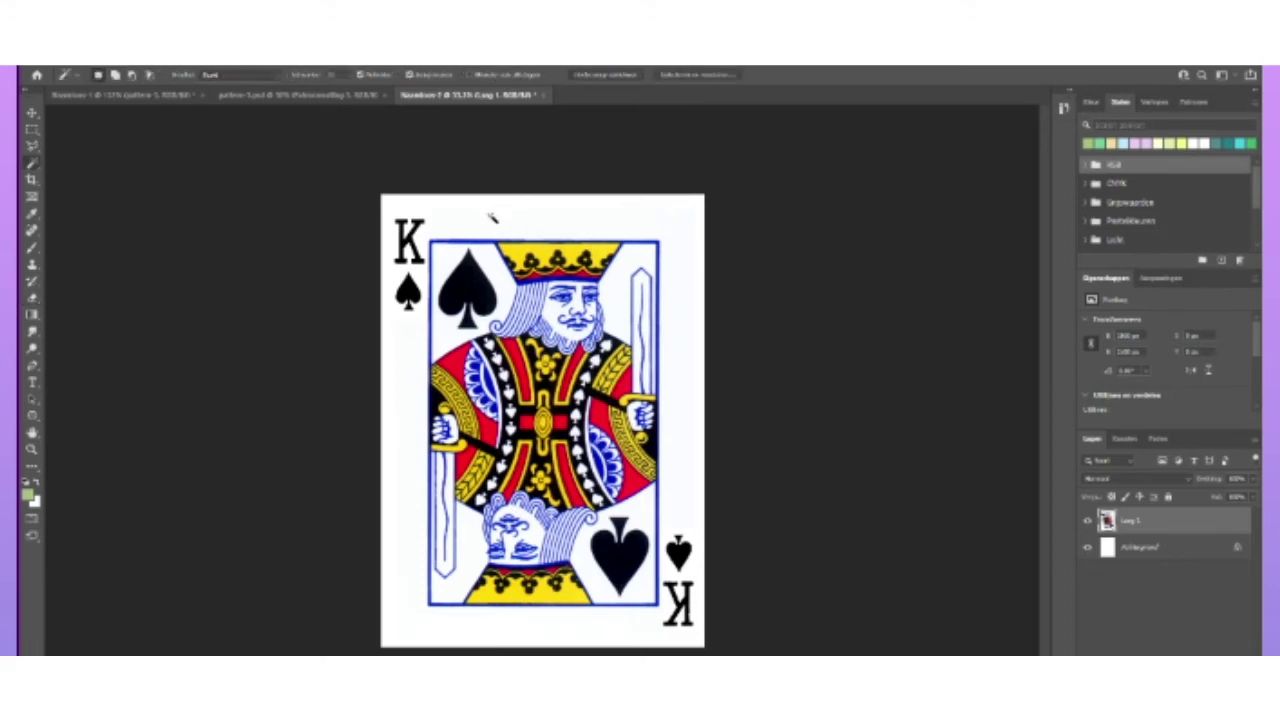
key(Delete)
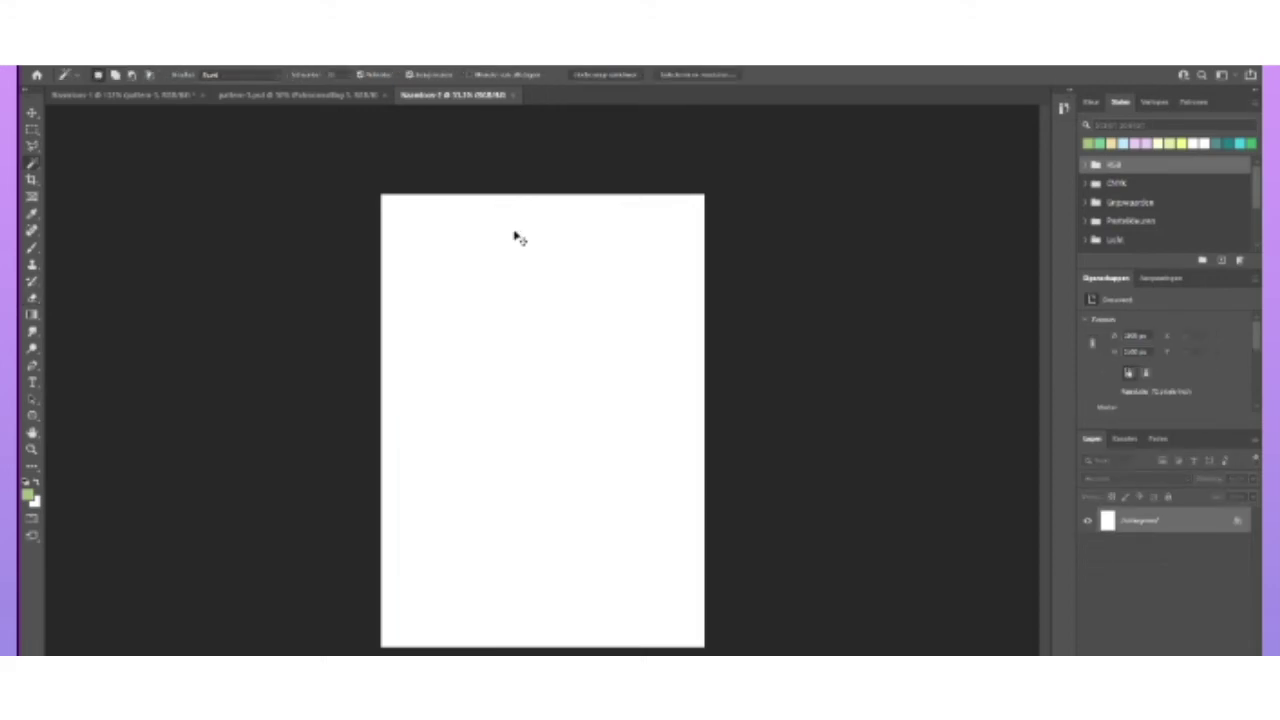
key(ctrl+z)
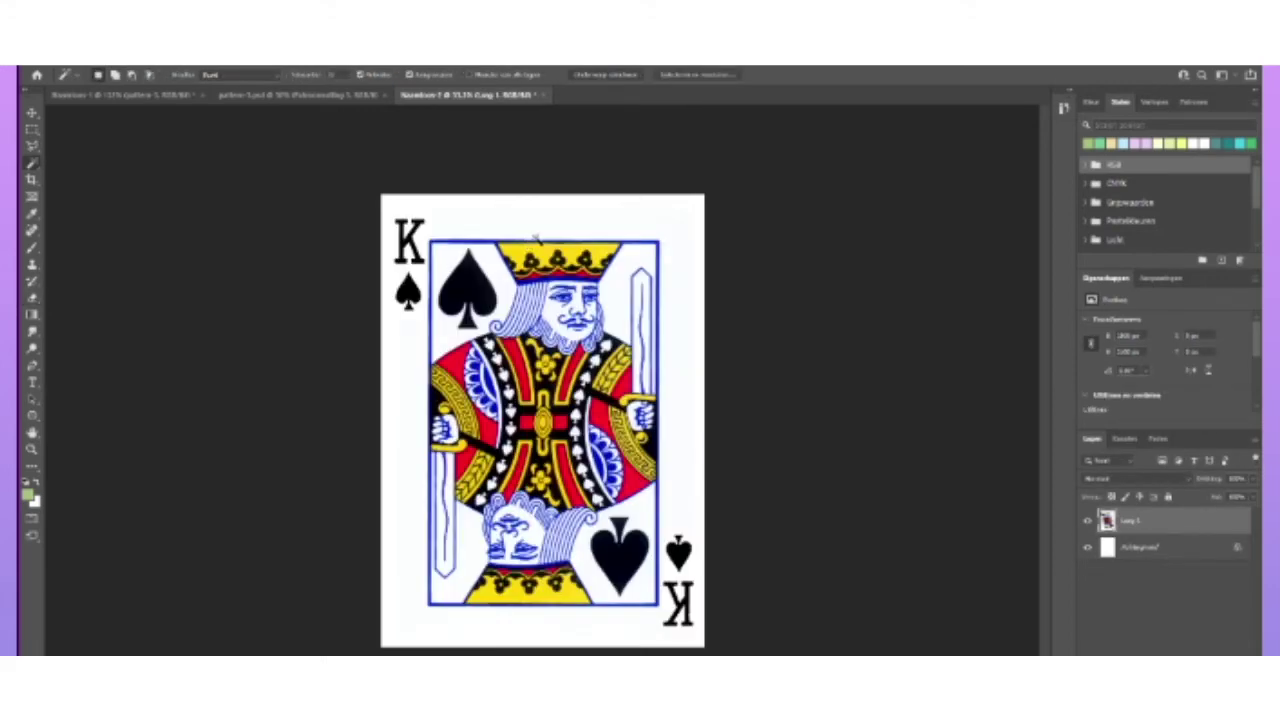
click(582, 221)
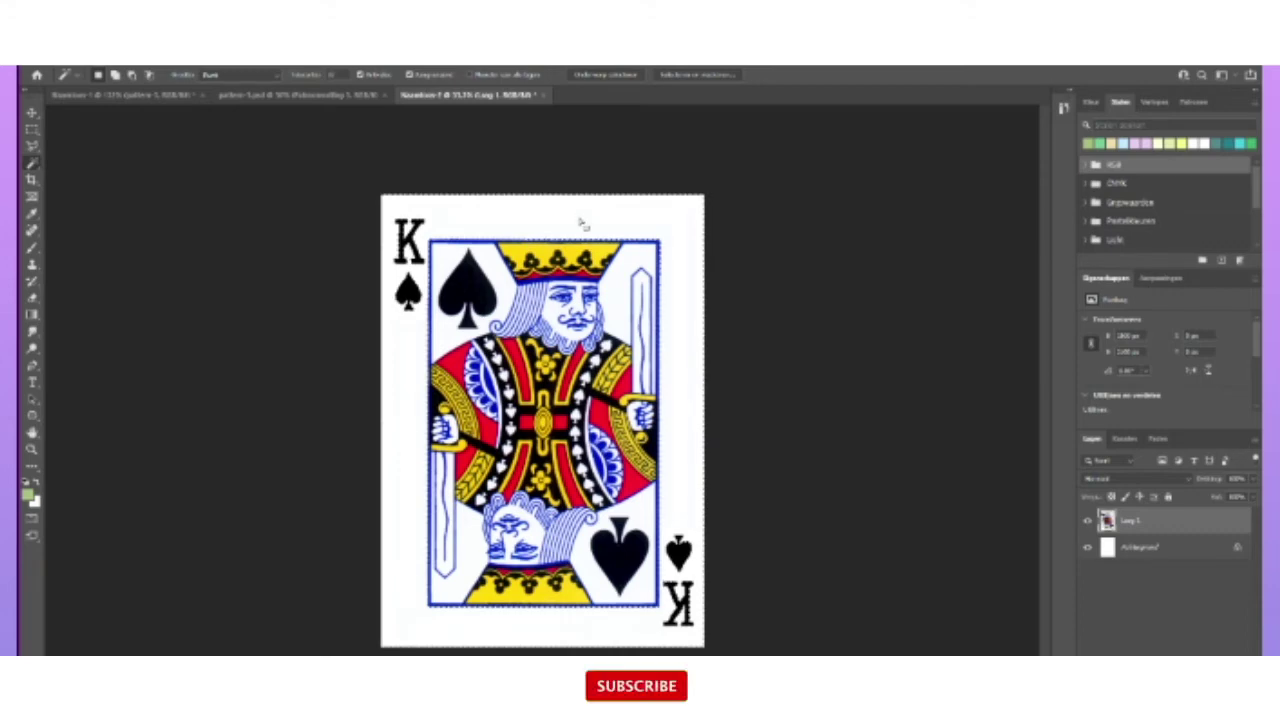
click(1237, 548)
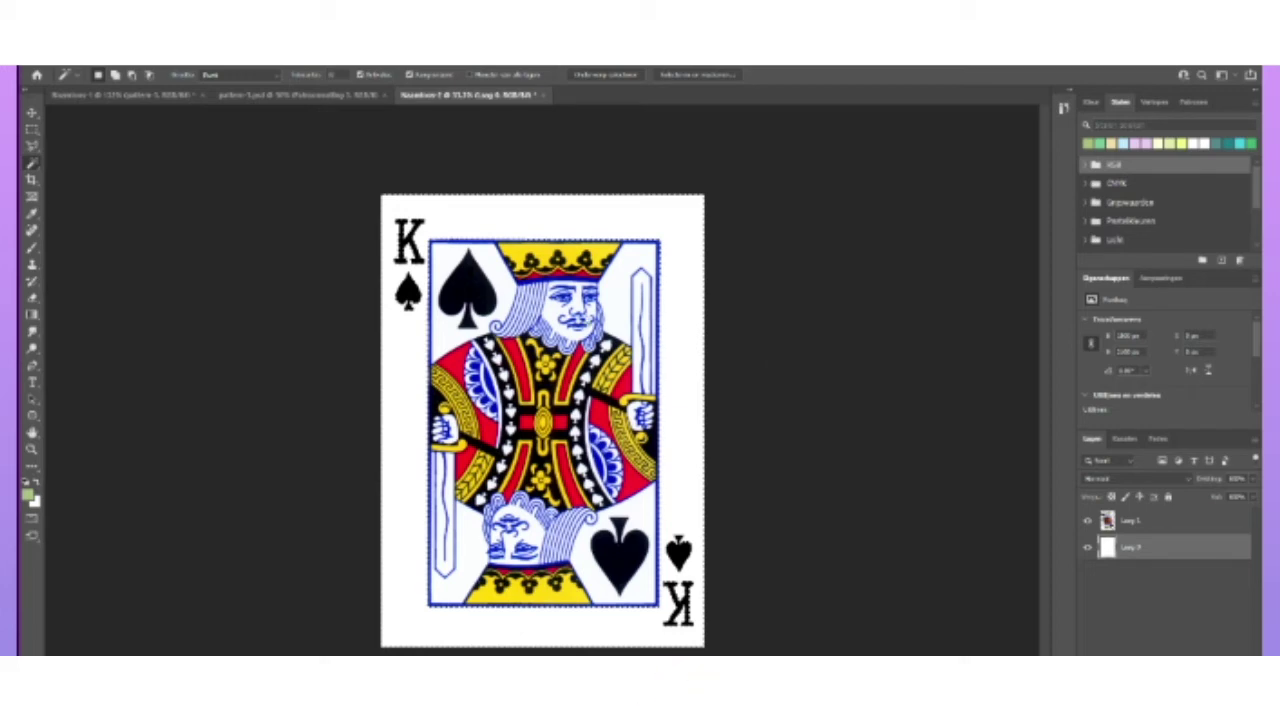
Delete the white background layer, the card's outer margin and the open white areas around the king inside the blue frame.
key(Delete)
click(499, 276)
key(Delete)
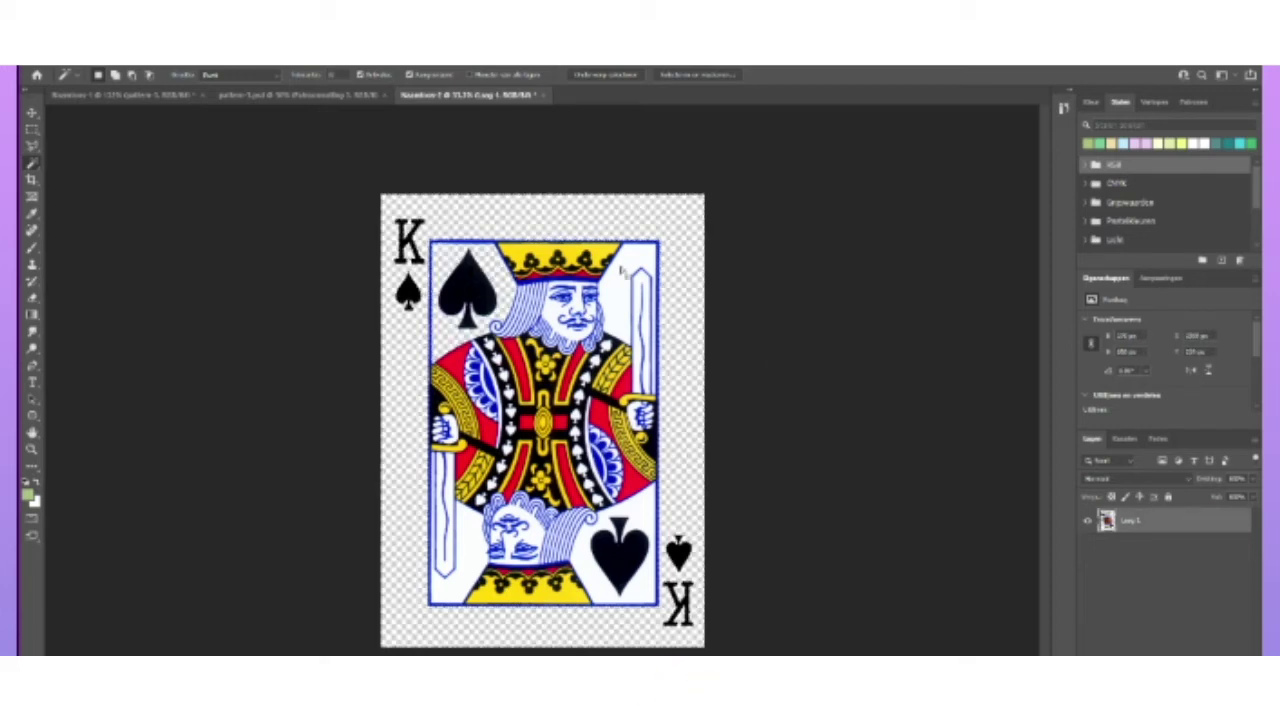
click(625, 271)
key(Delete)
click(640, 514)
key(Delete)
click(474, 536)
key(Delete)
Delete the white areas in the upper king's face and the upper sword blade.
scroll(529, 450, up, 5)
click(585, 225)
key(Delete)
click(625, 228)
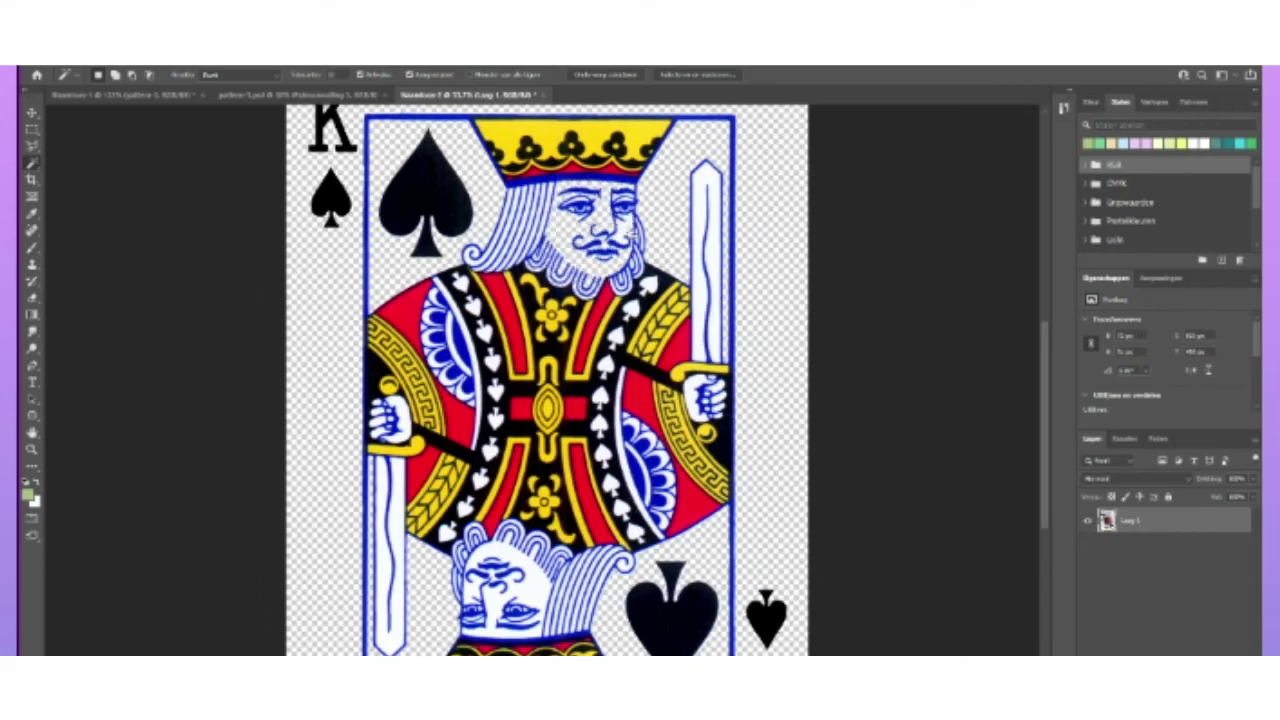
key(Delete)
scroll(625, 220, up, 4)
scroll(678, 197, down, 5)
scroll(678, 197, up, 6)
click(610, 259)
key(Delete)
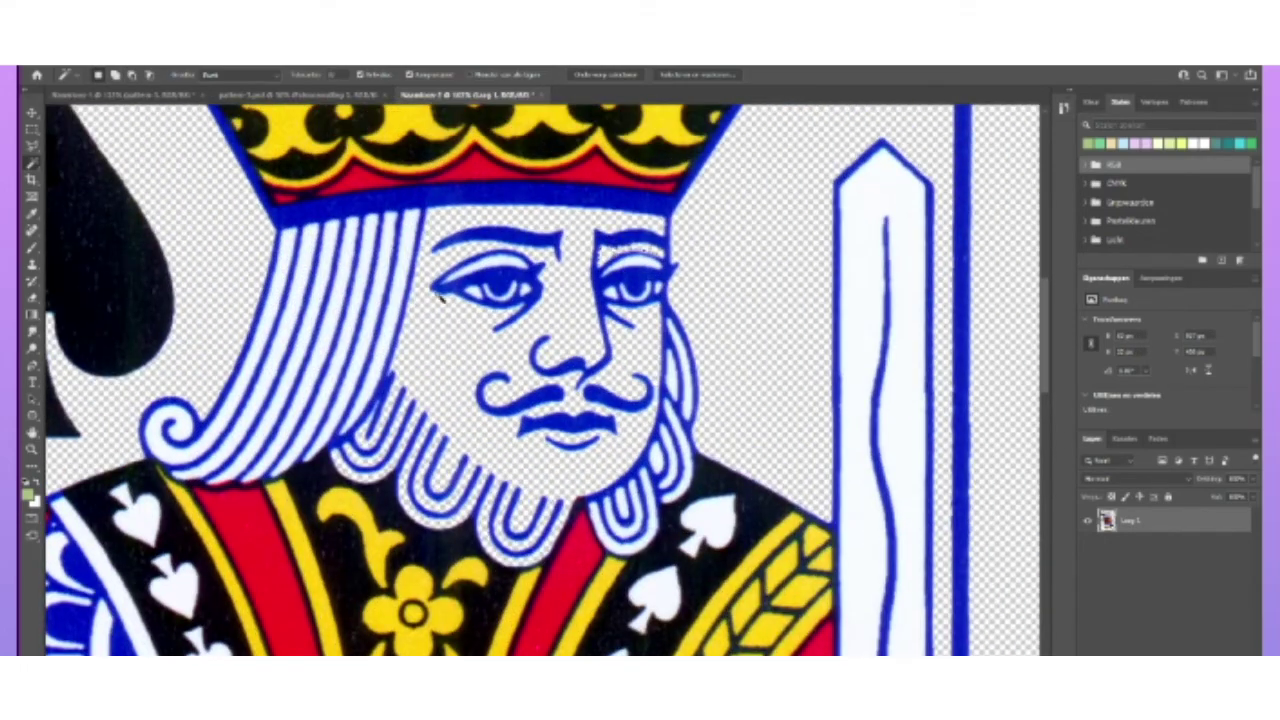
click(876, 201)
key(Delete)
Delete the white areas in the lower sword blade and the hand holding it.
scroll(524, 422, down, 7)
scroll(510, 422, down, 3)
scroll(227, 480, down, 8)
scroll(210, 450, up, 4)
click(192, 468)
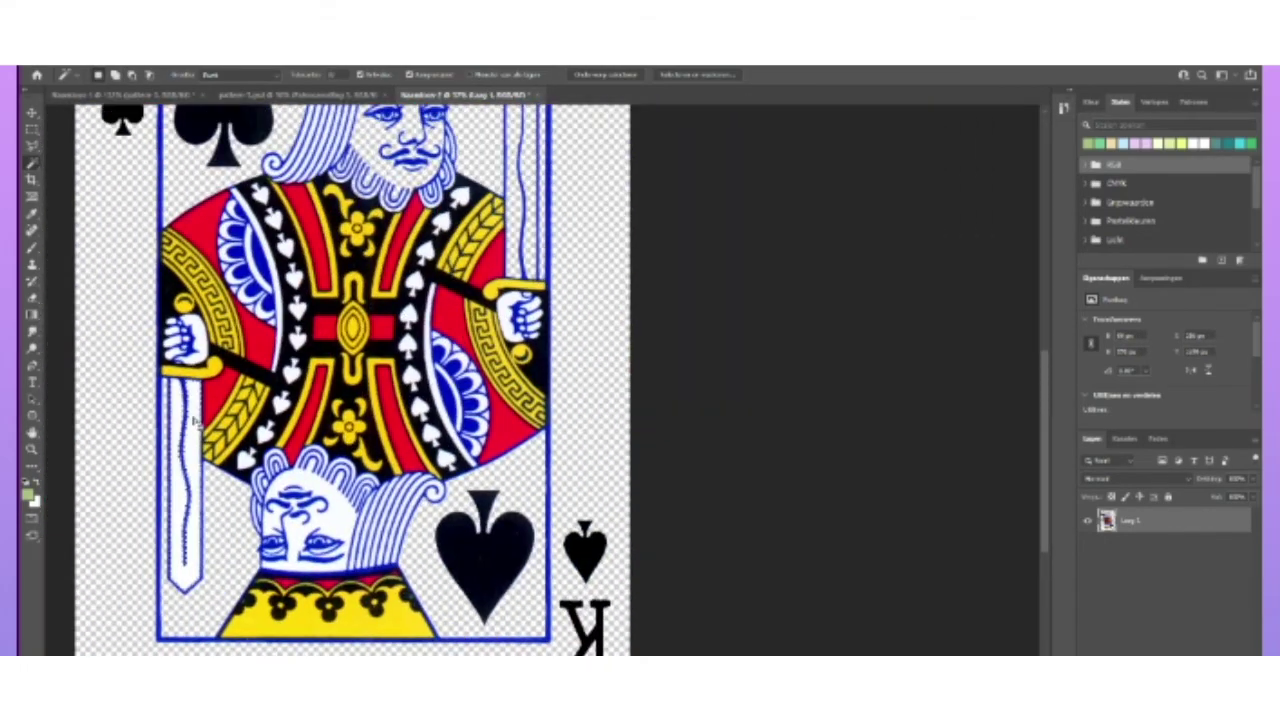
key(Delete)
click(196, 328)
key(Delete)
scroll(490, 323, up, 7)
key(ctrl+plus)
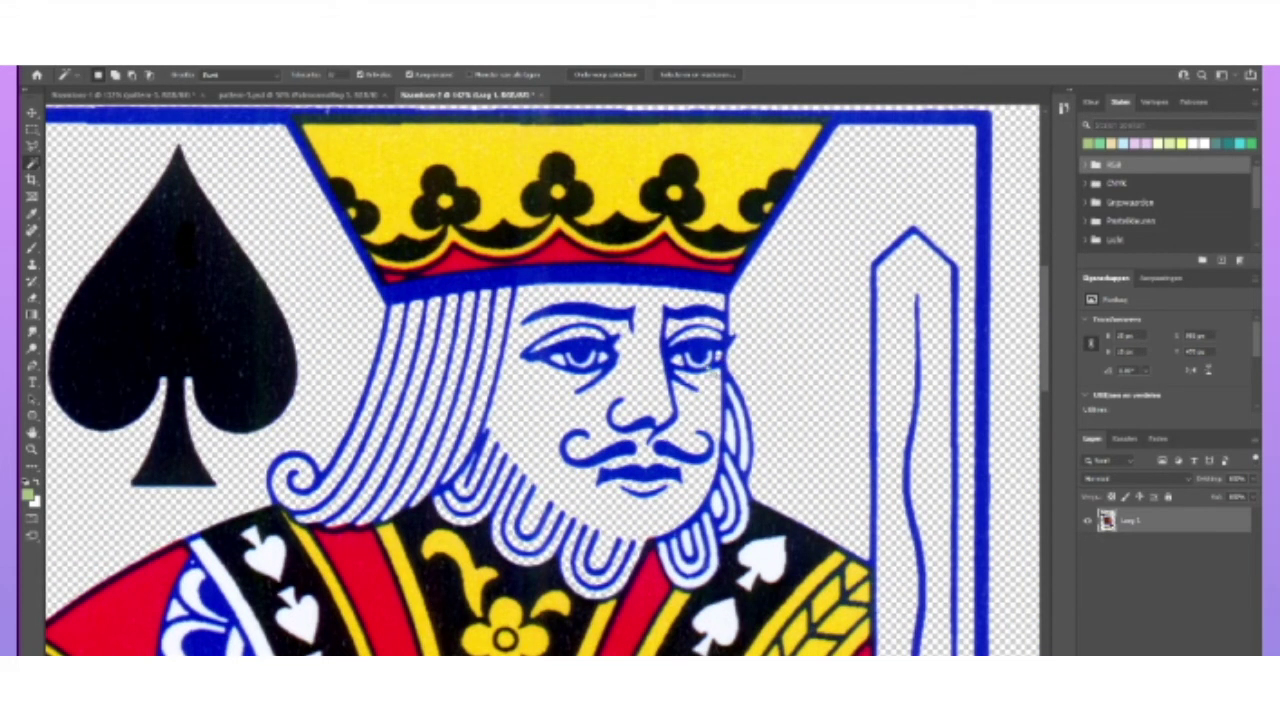
Inspect the king's face, robe and lower half for leftover white areas.
scroll(698, 359, up, 2)
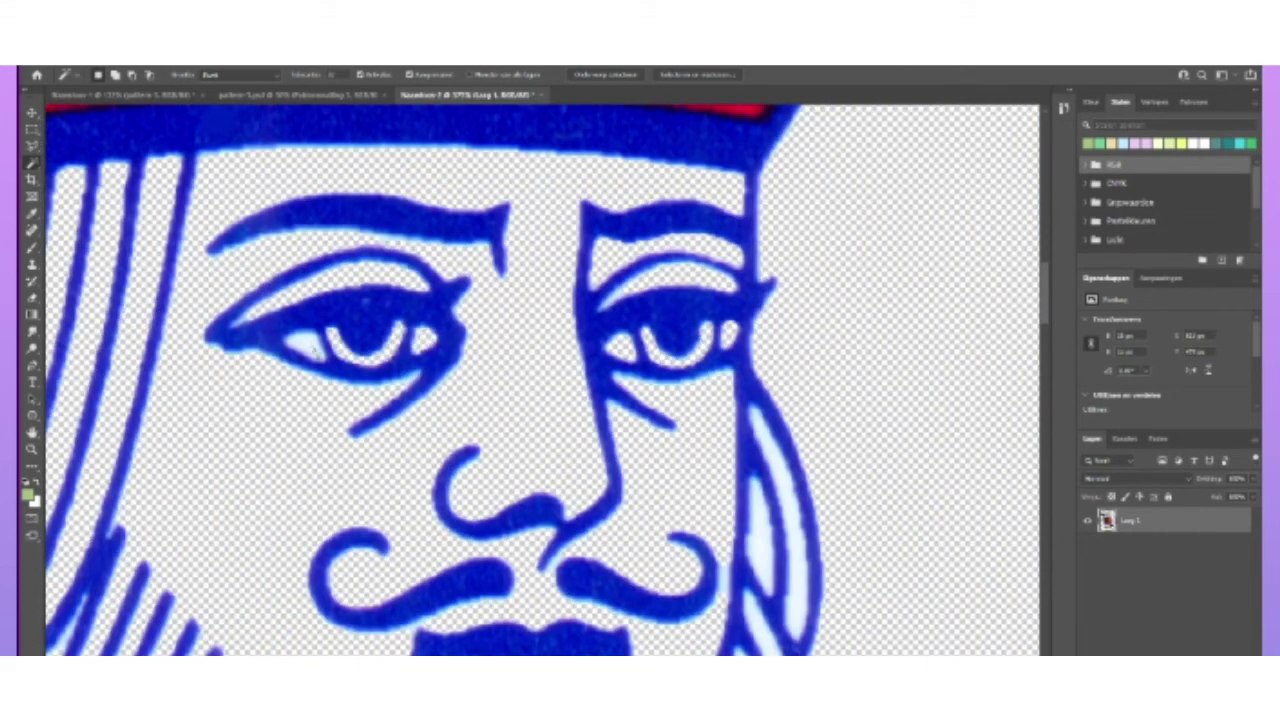
scroll(733, 420, down, 3)
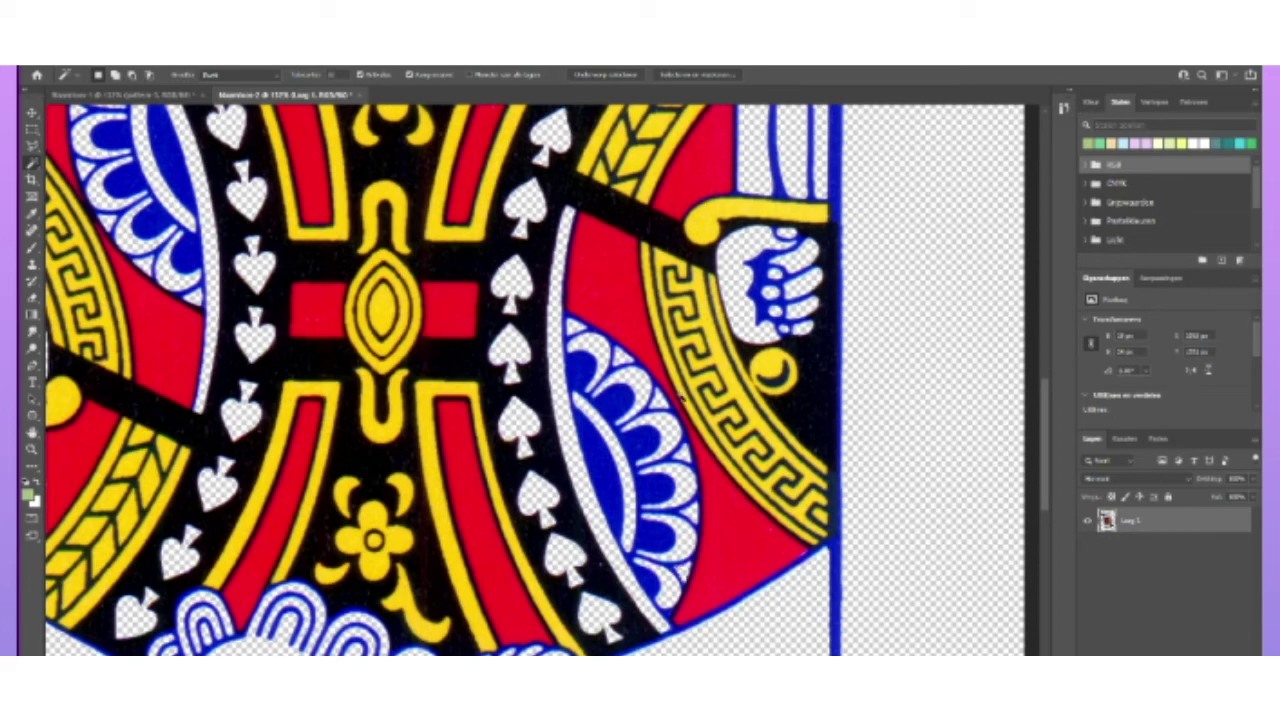
scroll(683, 400, down, 1)
scroll(678, 440, down, 1)
scroll(672, 488, down, 1)
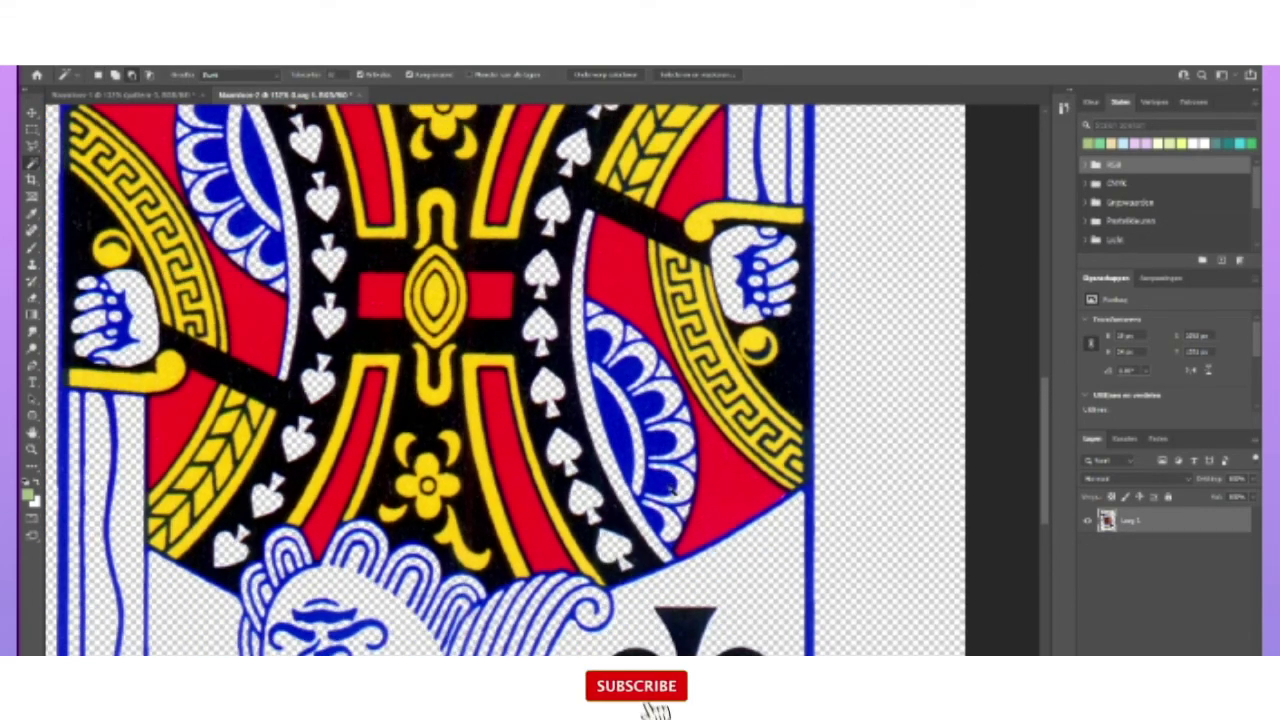
scroll(672, 488, down, 1)
scroll(672, 489, down, 1)
scroll(674, 505, up, 2)
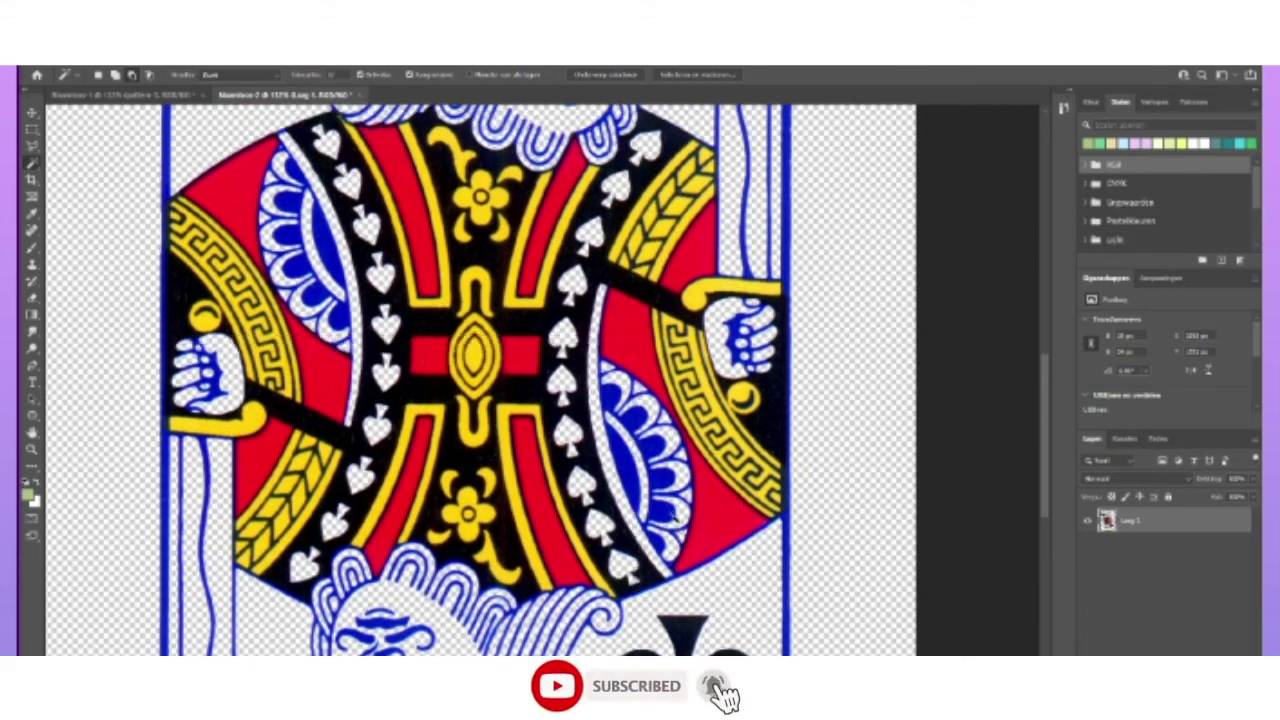
scroll(669, 525, down, 1)
scroll(660, 530, down, 1)
scroll(622, 533, down, 1)
scroll(615, 536, down, 1)
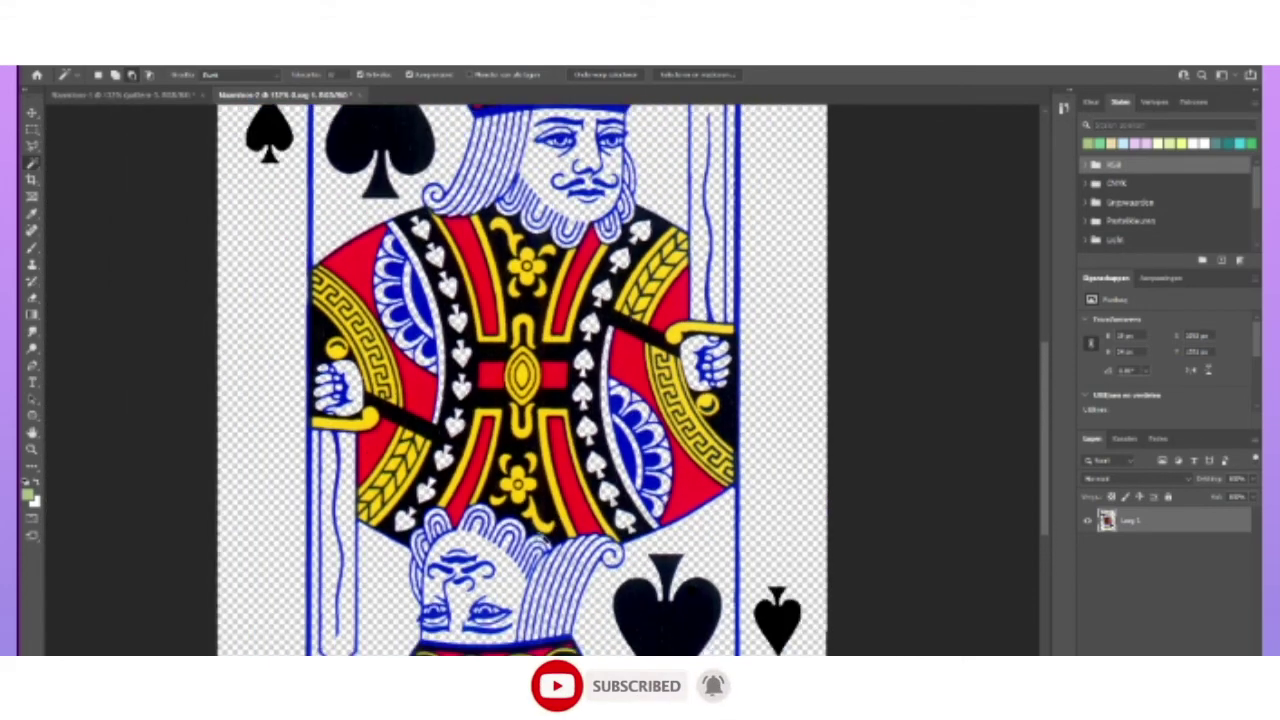
scroll(589, 527, down, 2)
Clear the selection and recolor the king card purple with Hue/Saturation.
key(ctrl+d)
key(v)
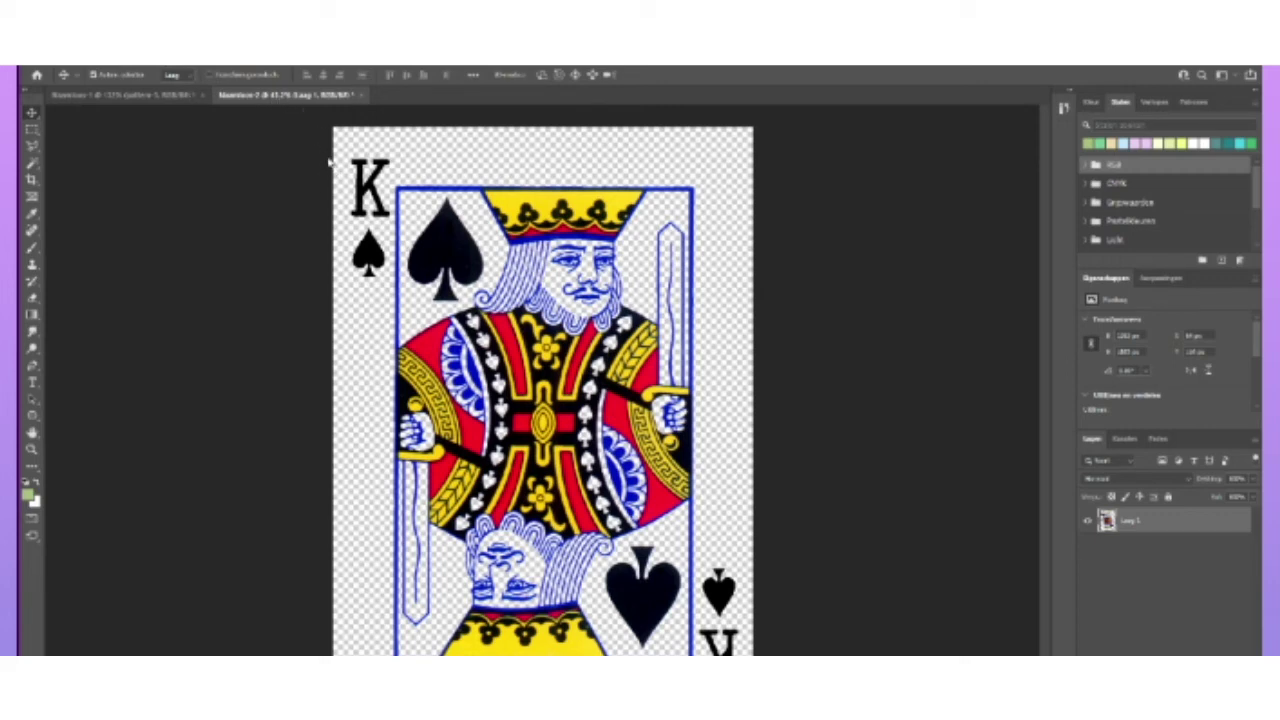
key(ctrl+u)
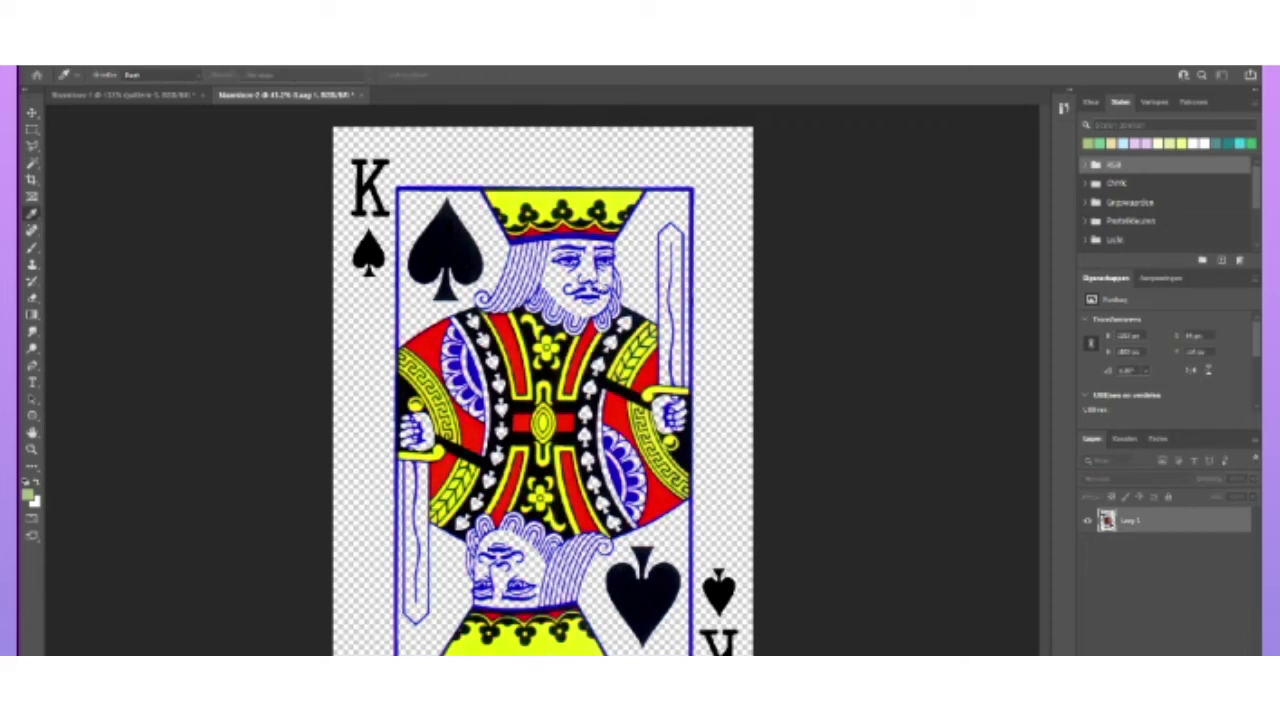
drag(602, 286, 627, 284)
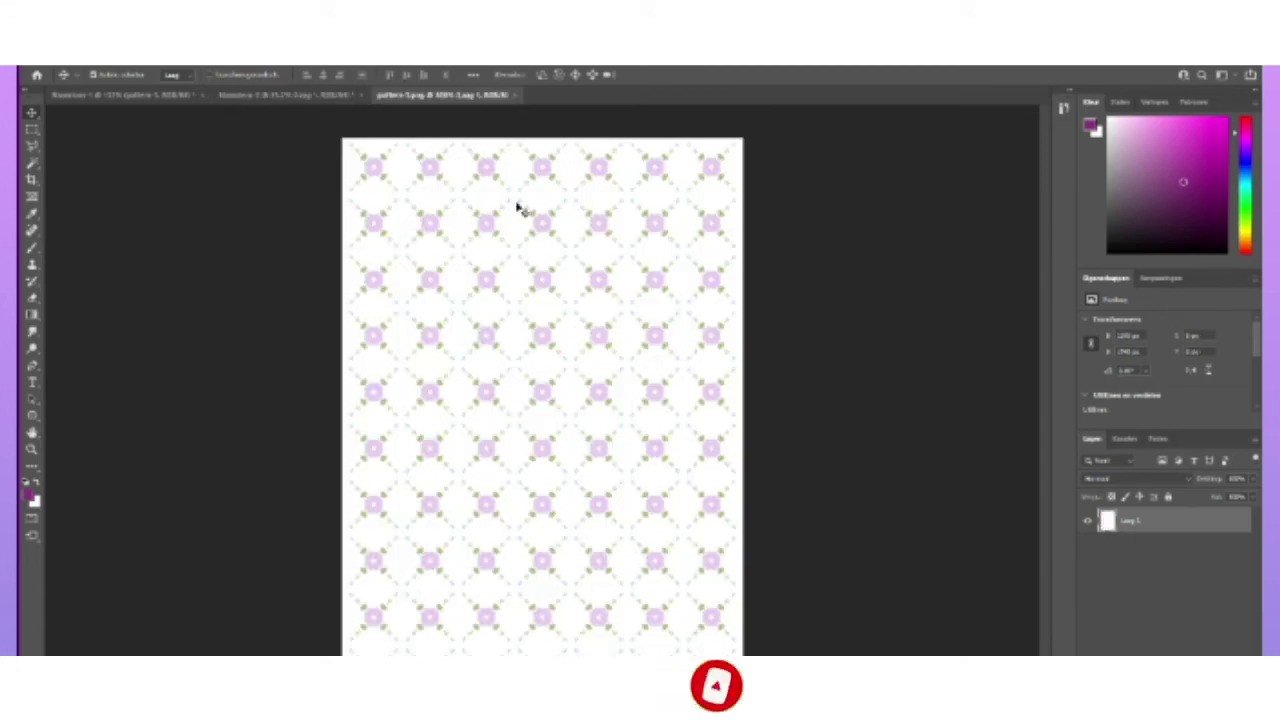
Sample the lilac of a flower in the floral pattern as the foreground color and return to the king card document.
key(i)
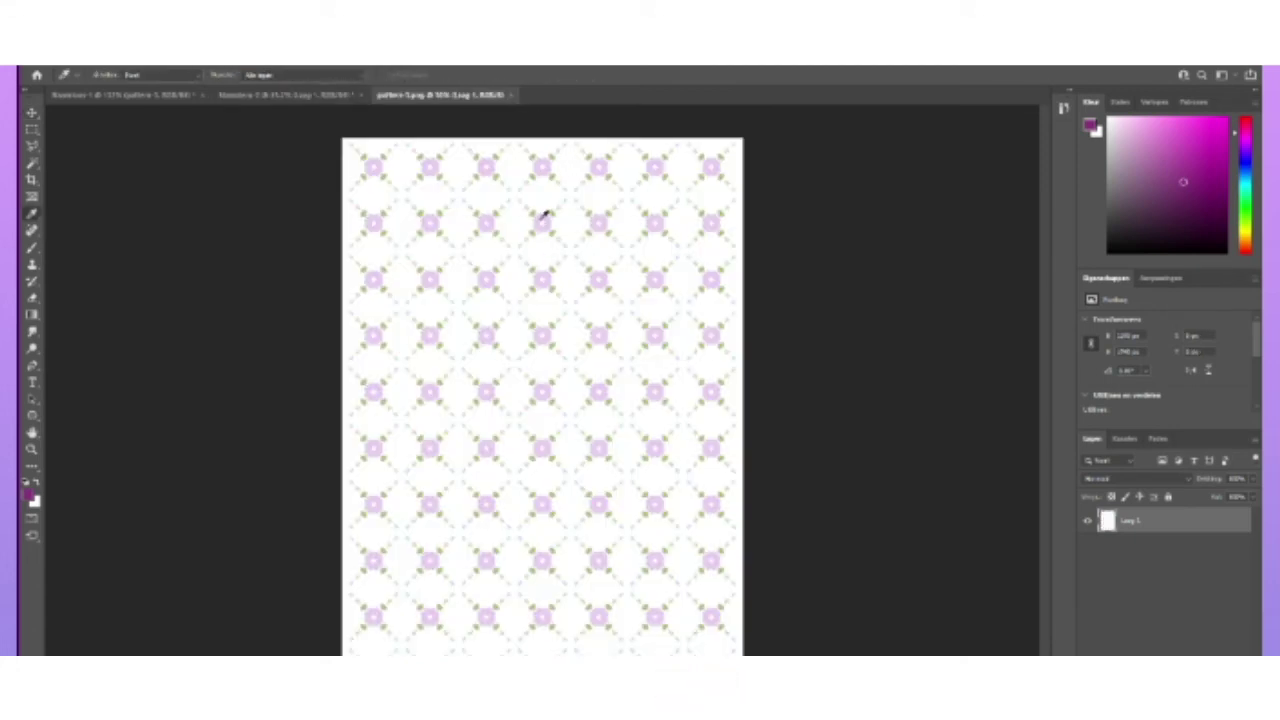
click(542, 219)
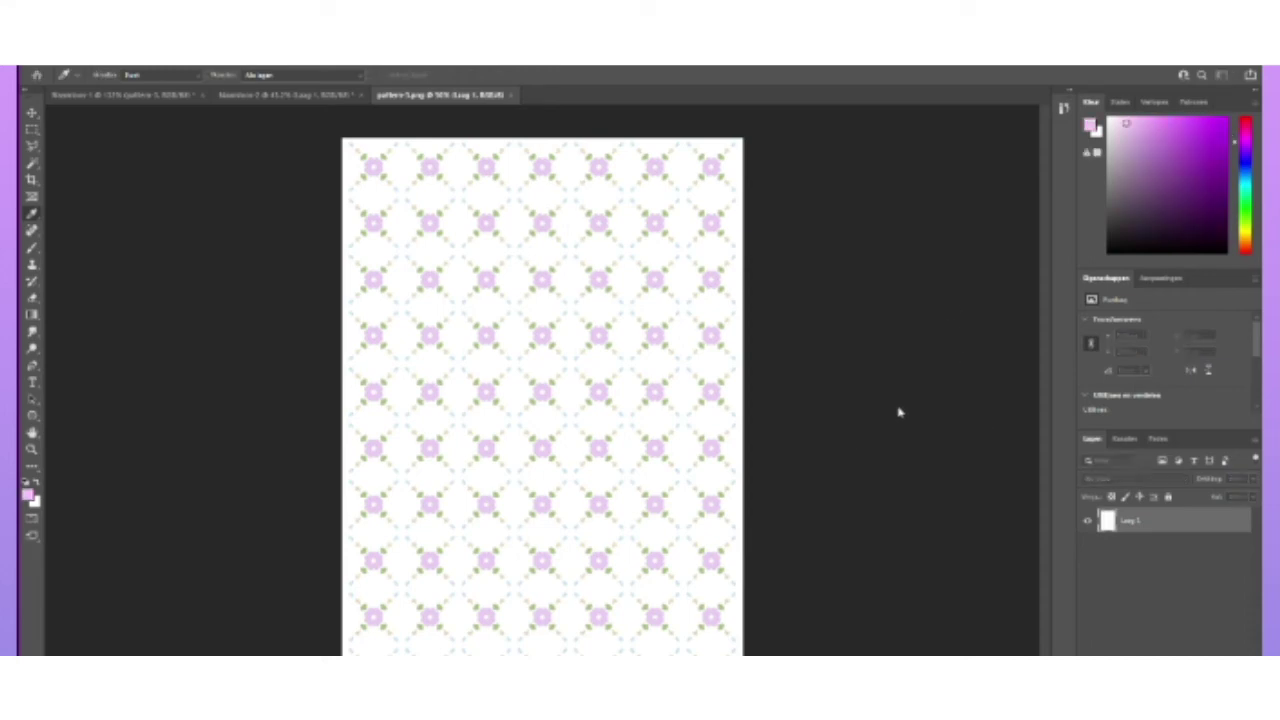
click(283, 94)
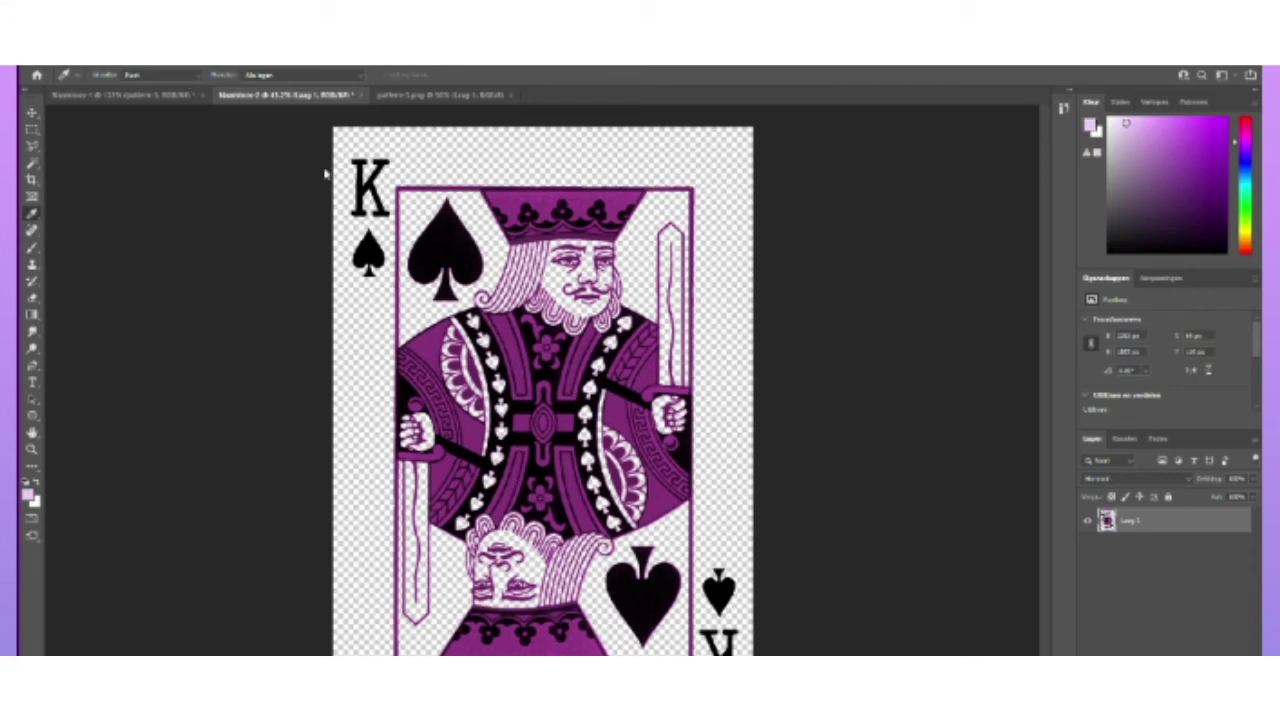
Lighten the king card's purple with Hue/Saturation to approach the pattern's lilac.
key(ctrl+u)
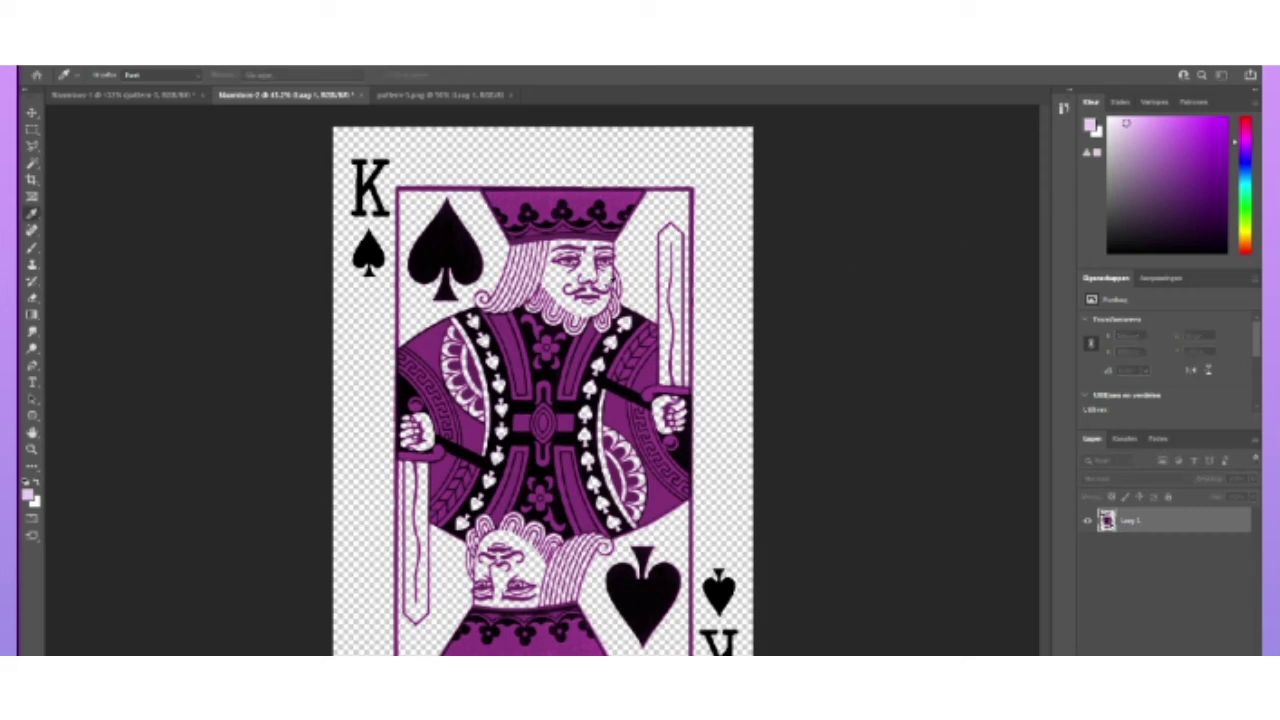
click(637, 332)
click(995, 406)
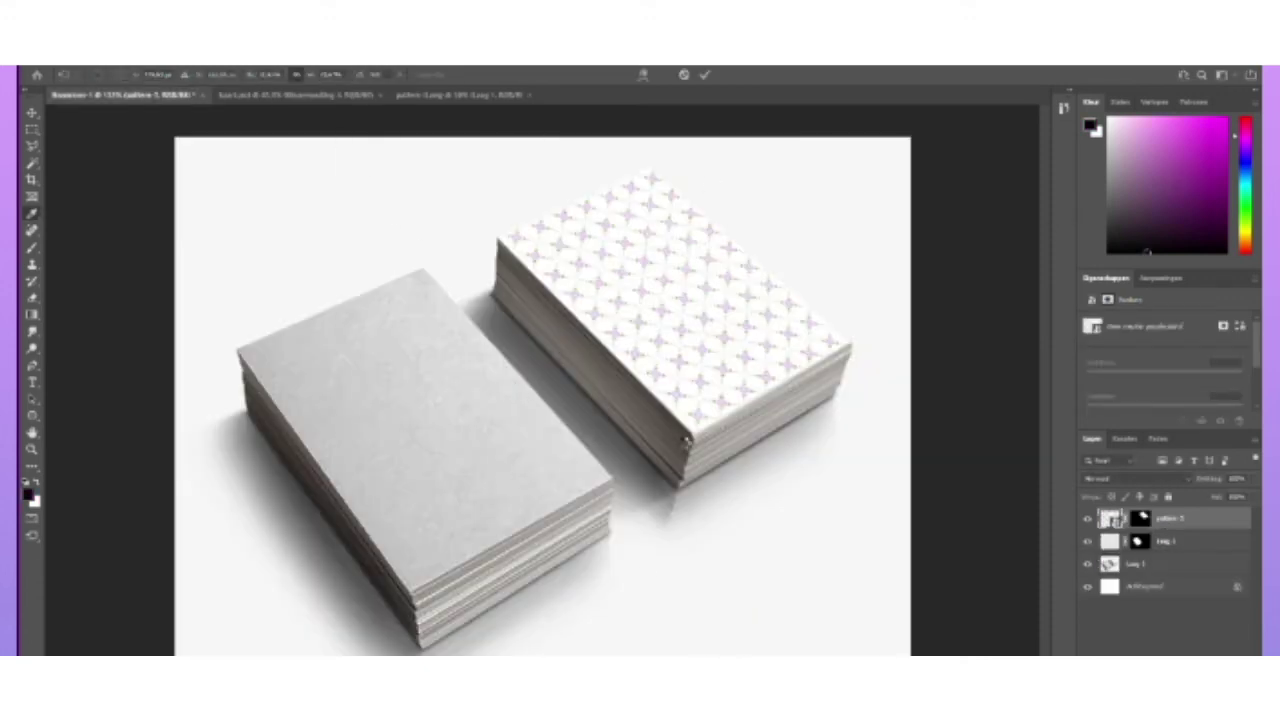
Place the purple king card in the mockup, scale it down over the front stack and rotate it to the stack's angle.
key(ctrl+v)
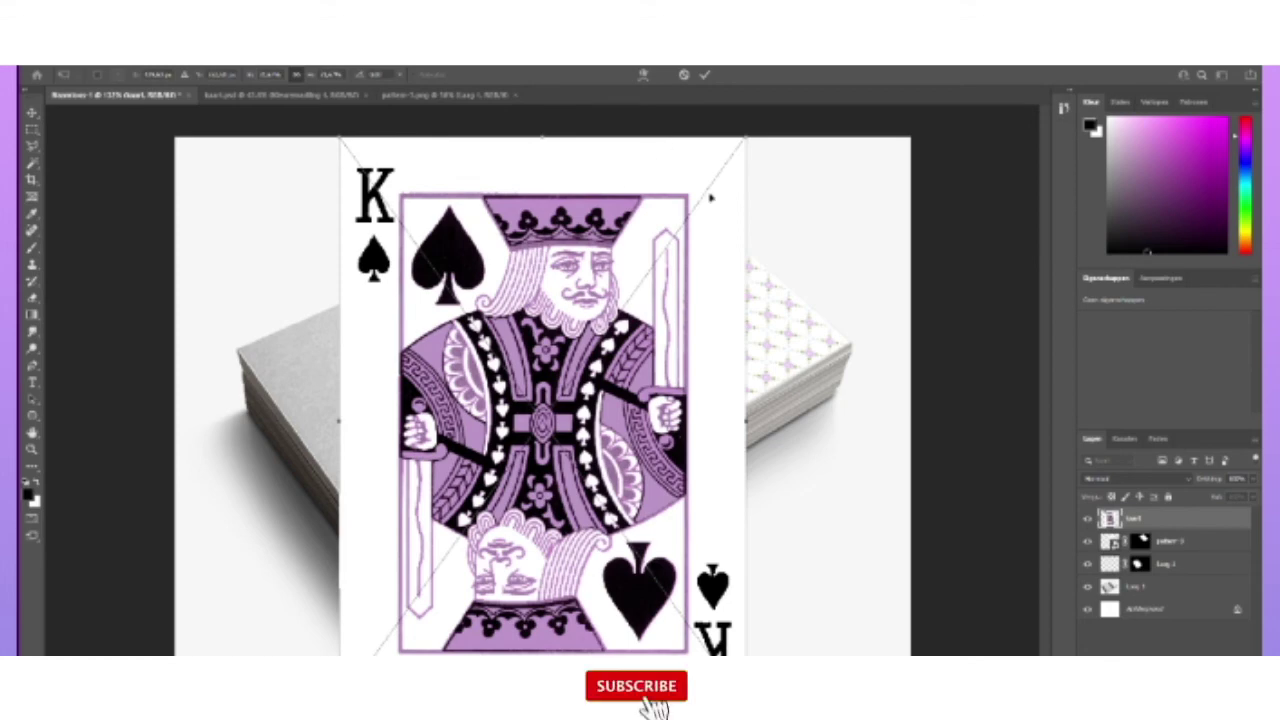
drag(652, 183, 574, 372)
drag(410, 527, 341, 433)
drag(523, 627, 620, 543)
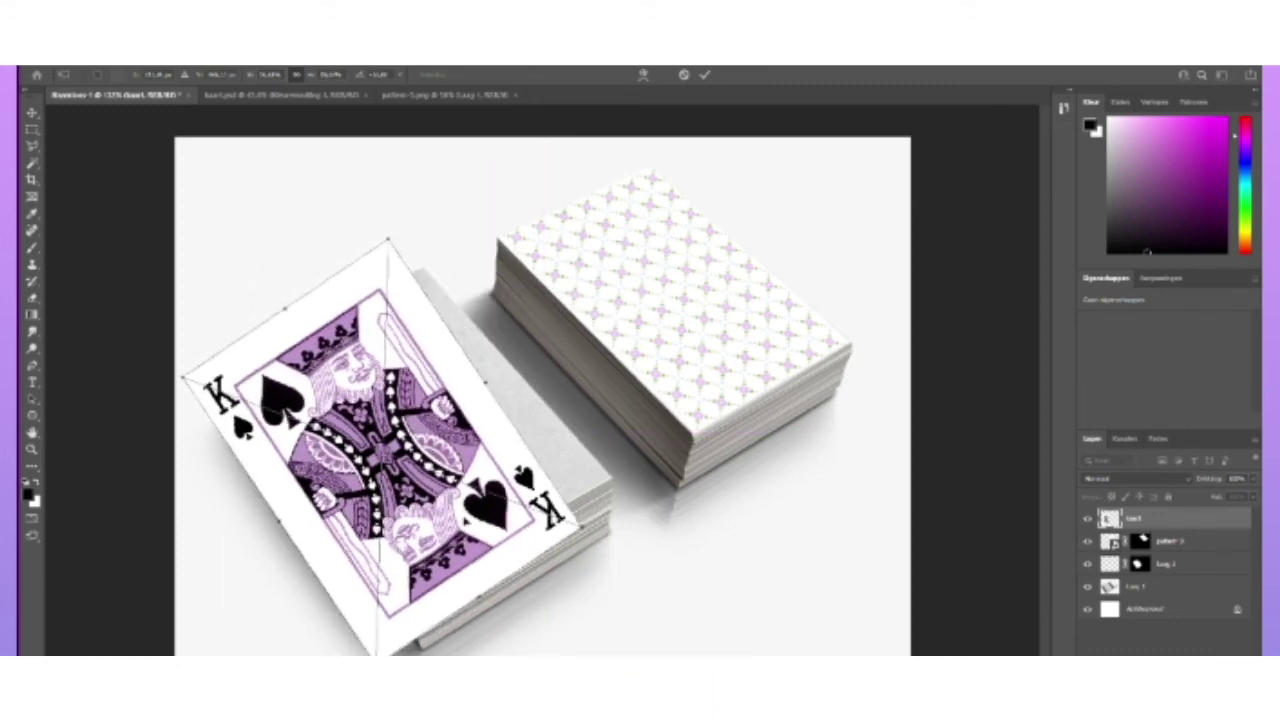
Distort the king card to fit the front stack's top face and transfer that face's mask onto the card's layer.
drag(456, 511, 491, 441)
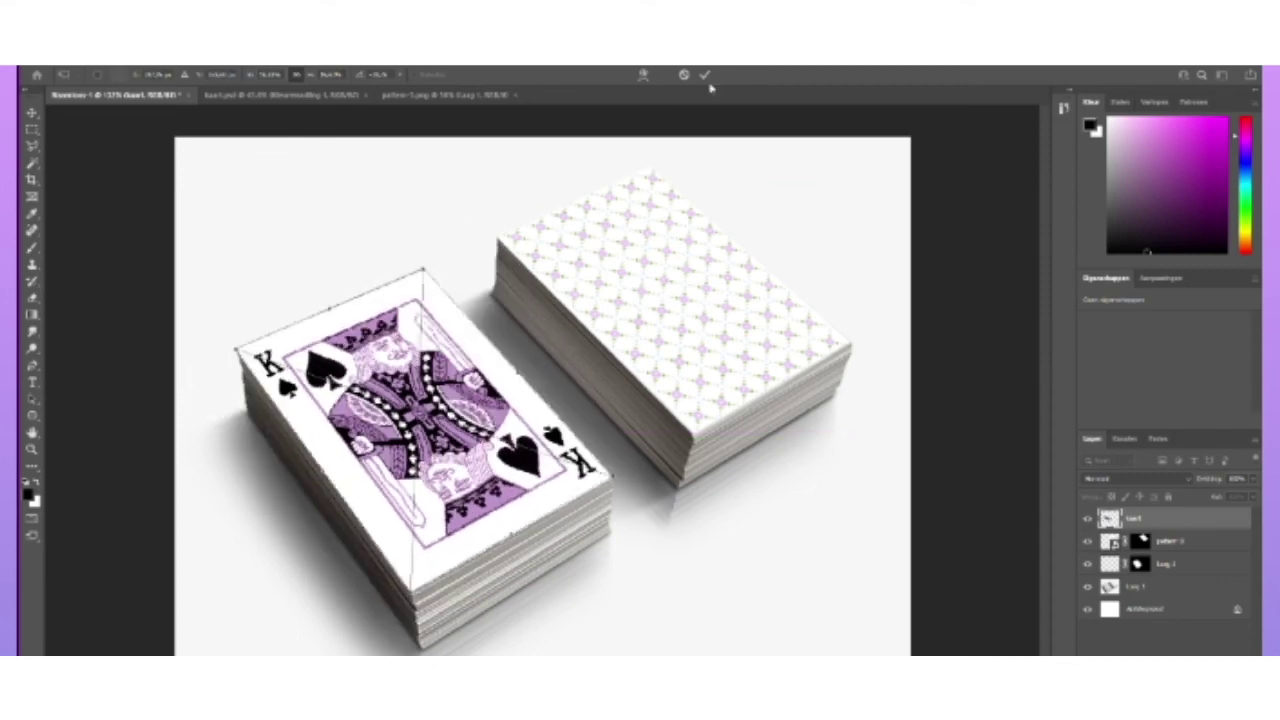
click(706, 76)
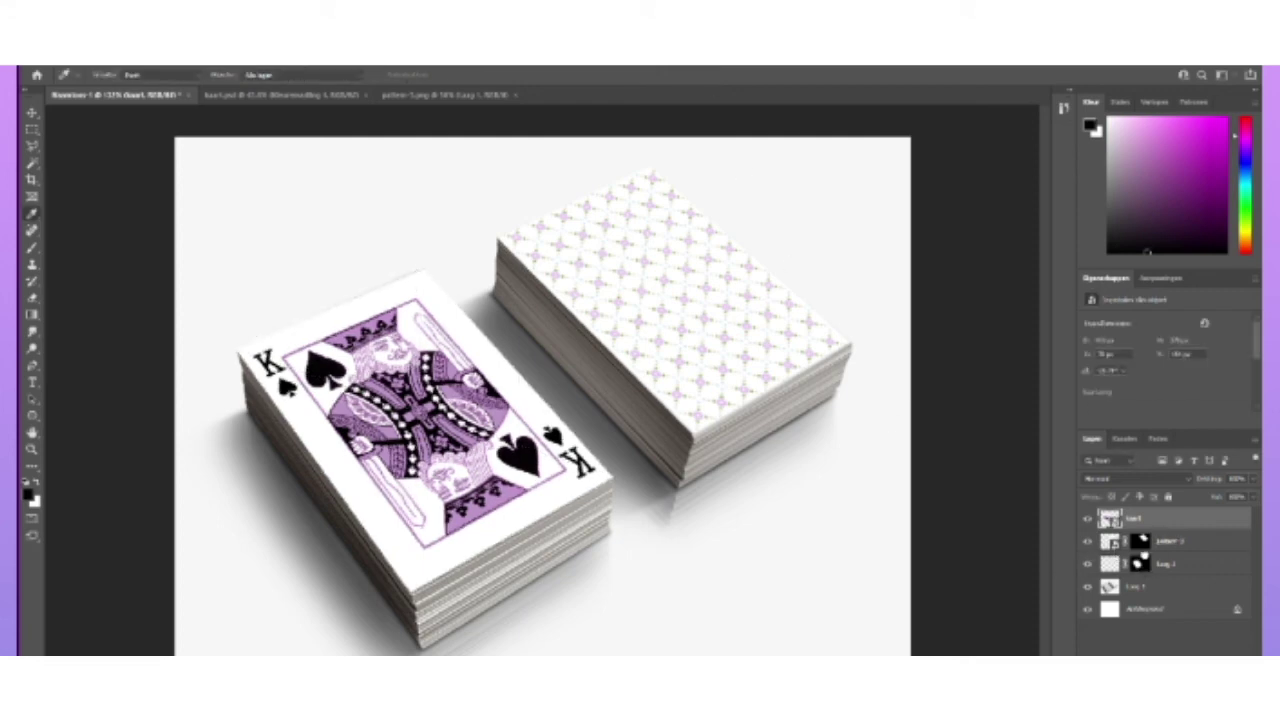
drag(1135, 520, 1136, 521)
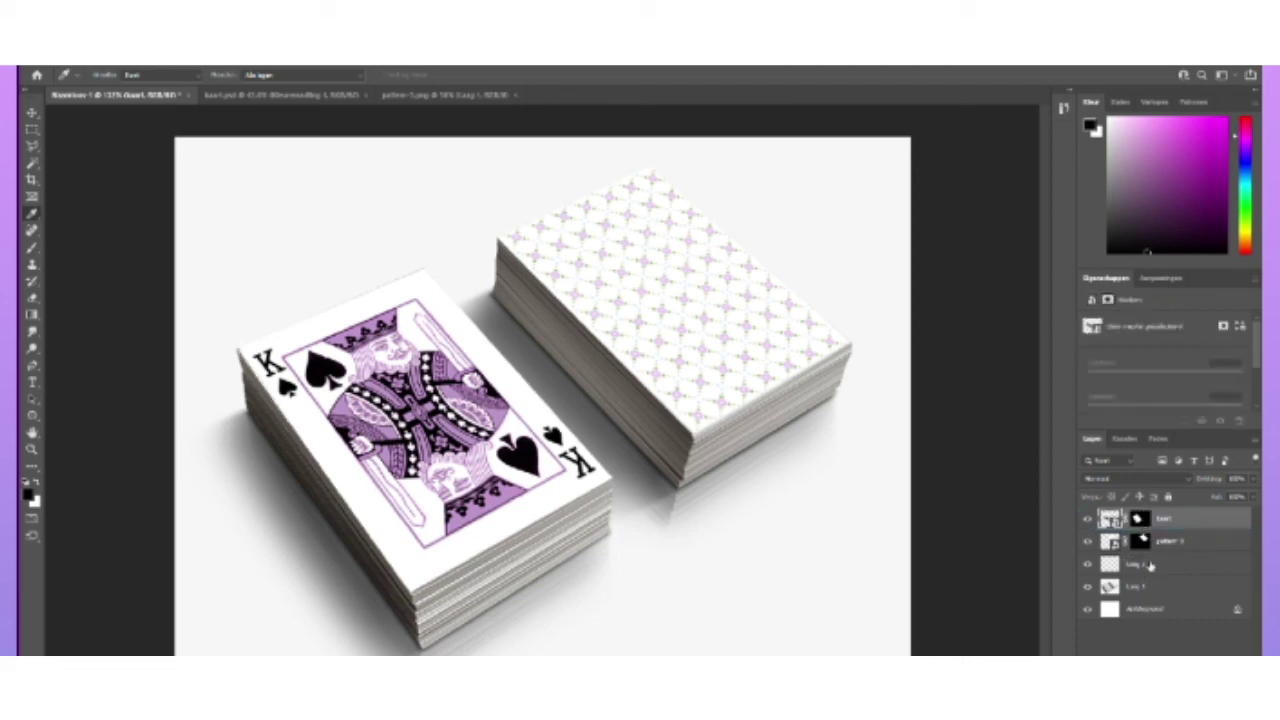
Delete the empty layer Laag 2 and make Laag 1, the layer holding the card stacks, active.
click(1152, 565)
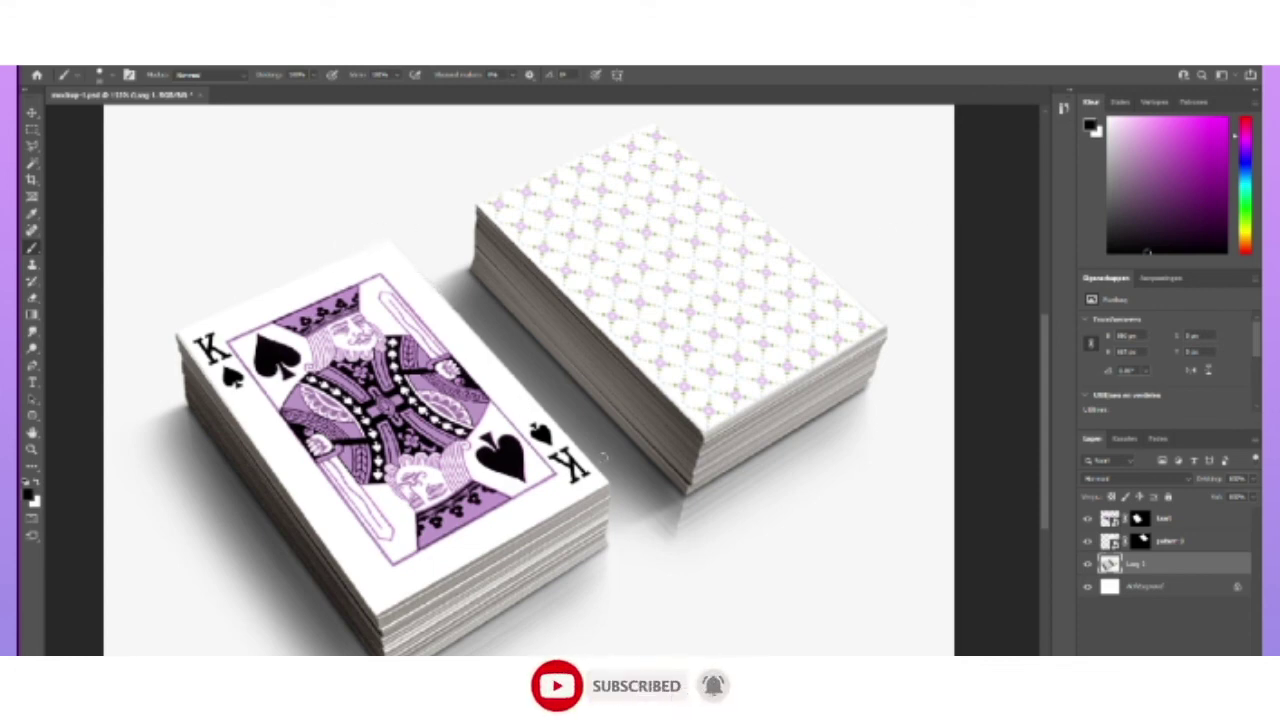
click(1140, 522)
click(1140, 566)
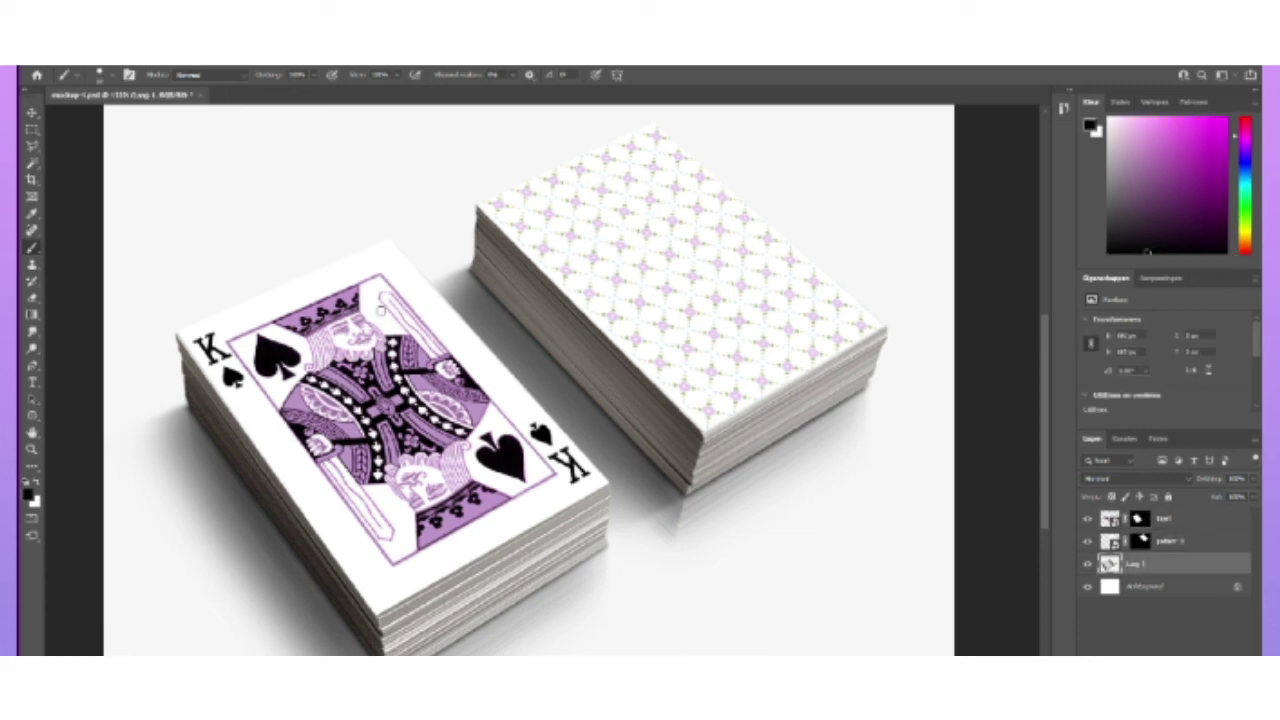
Touch up the far corner of the front stack on Laag 1 with a white Brush, finishing with the Move tool active.
scroll(430, 310, up, 5)
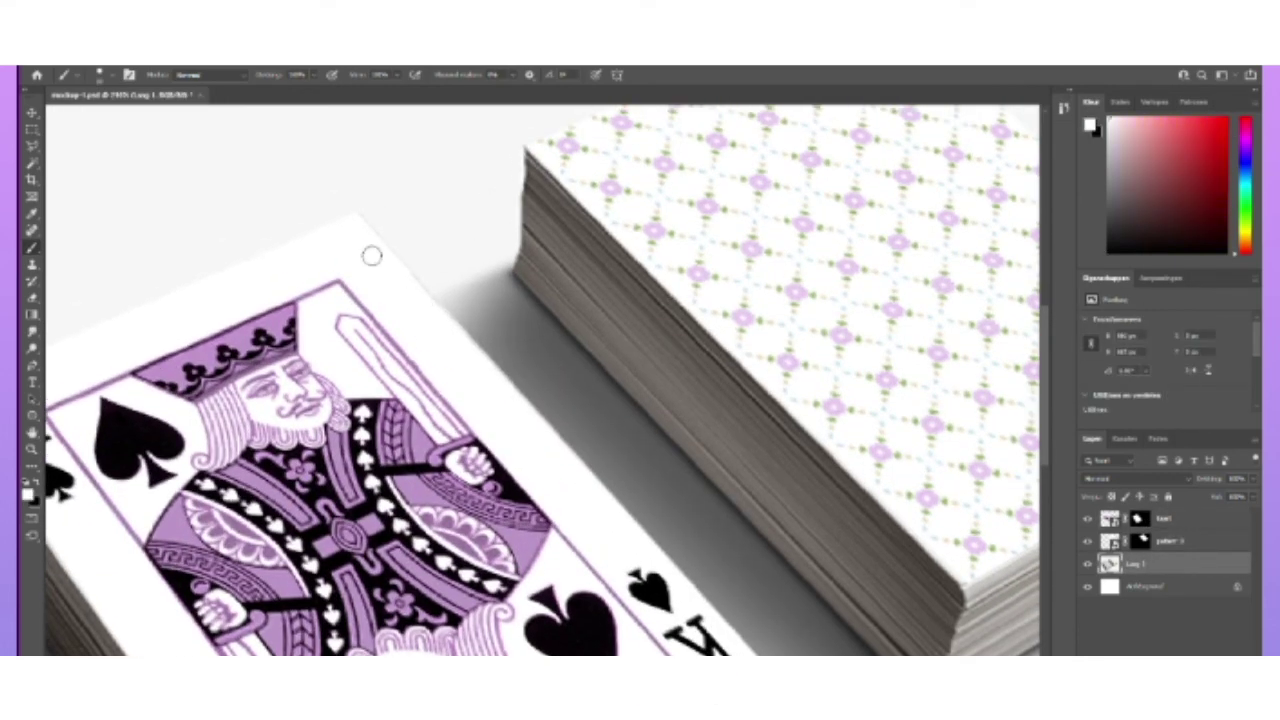
scroll(360, 222, up, 4)
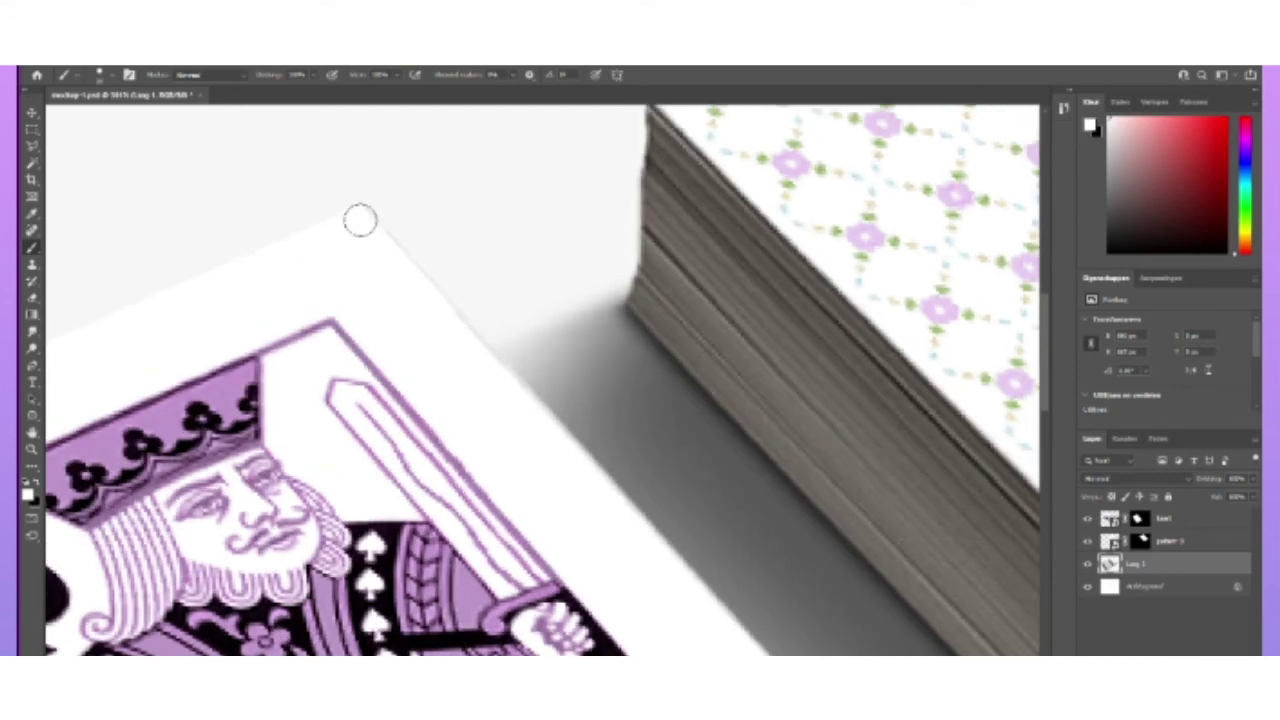
scroll(360, 217, down, 2)
scroll(458, 379, down, 4)
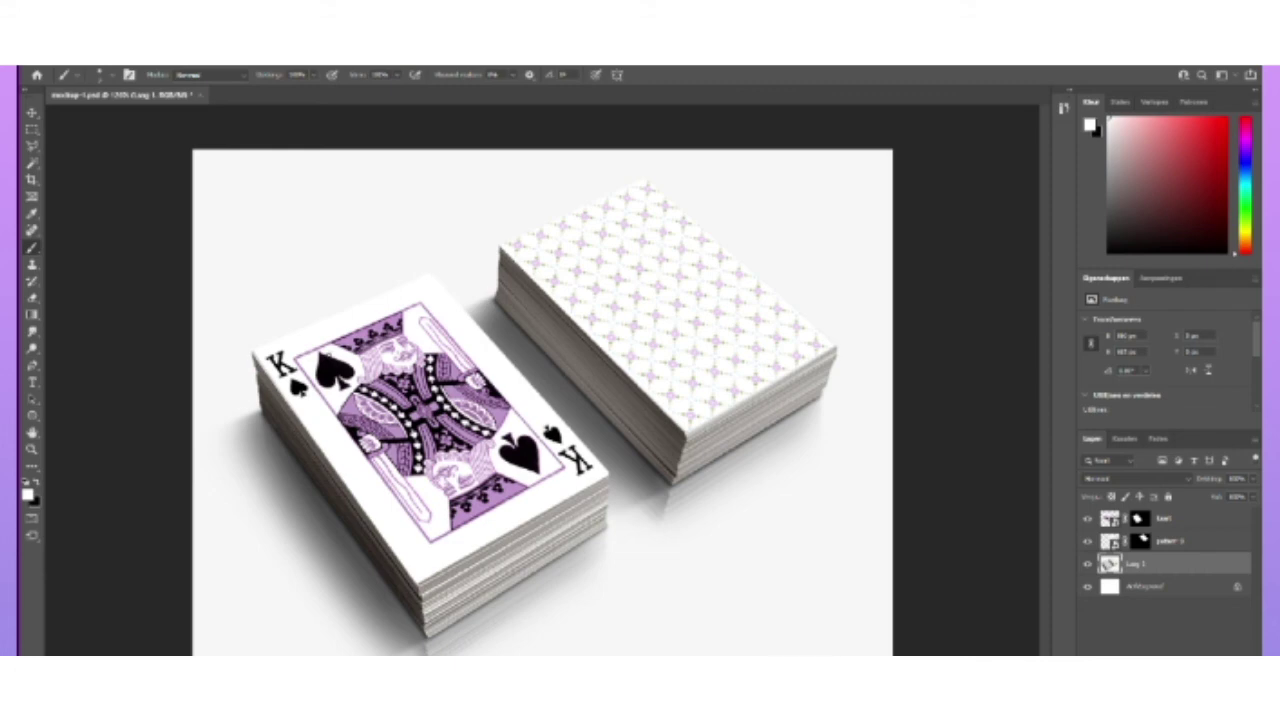
click(32, 114)
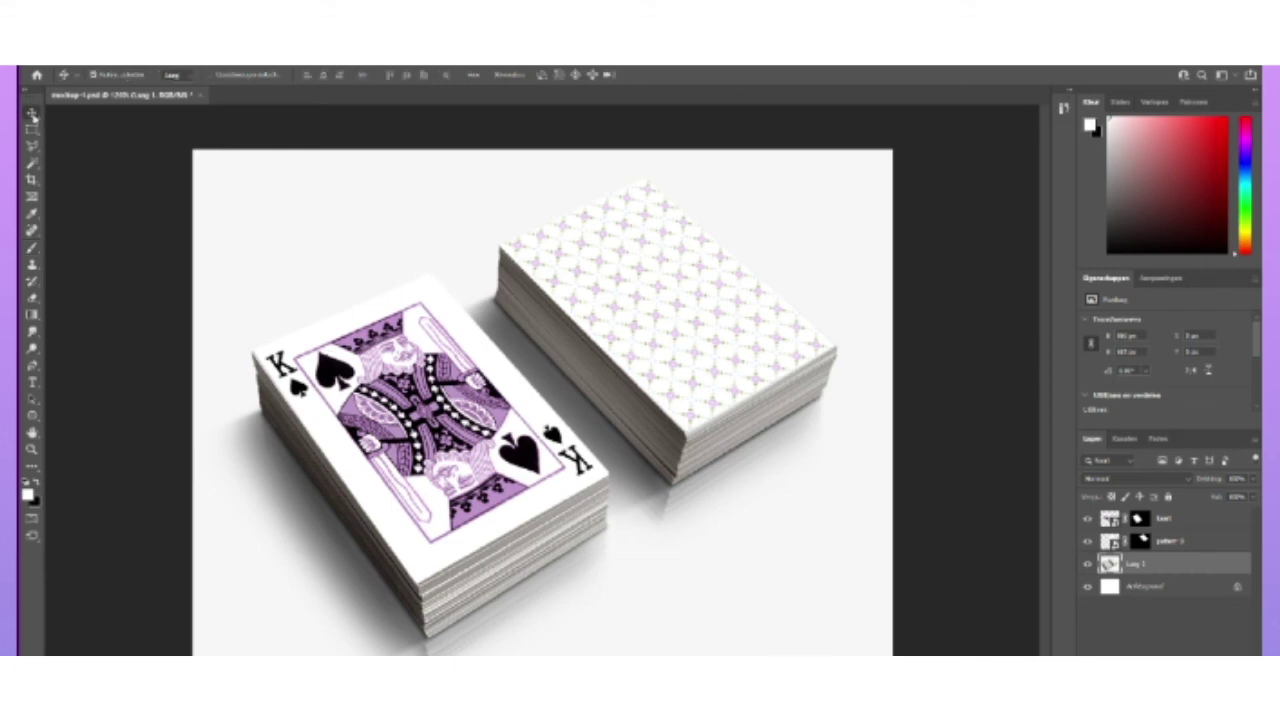